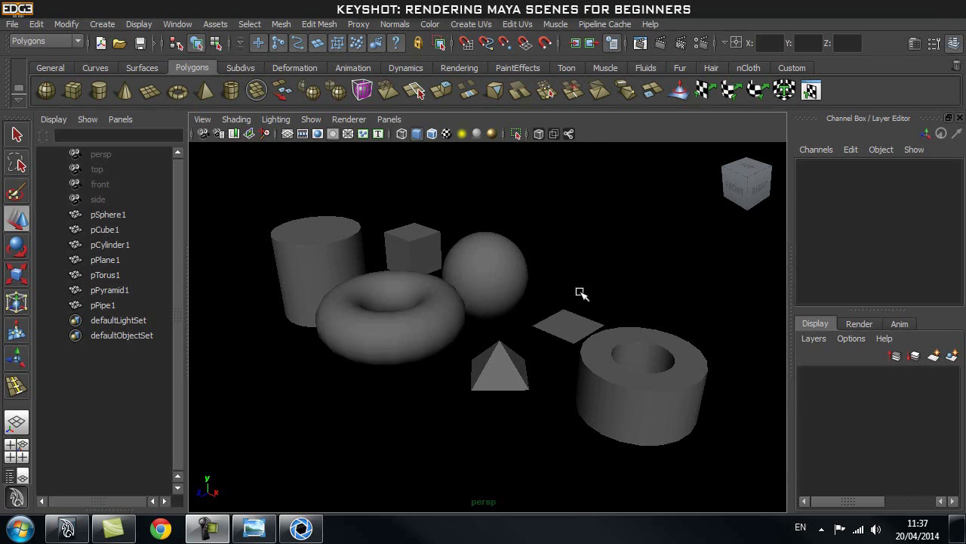
Switch to KeyShot and import the keyshot_rendering_test Maya scene with the default import settings.
{"action": "left_click", "coordinate": [301, 527]}
{"action": "left_click", "coordinate": [15, 26]}
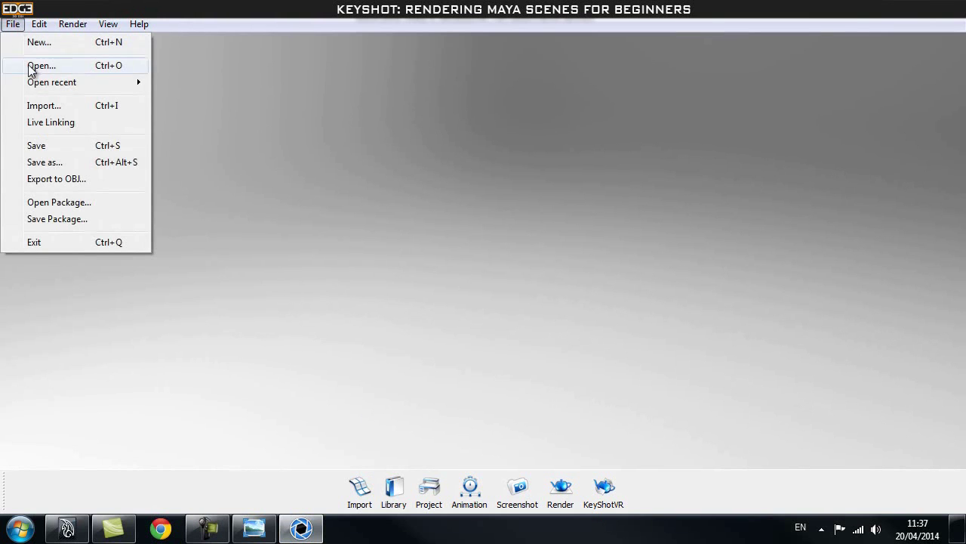
{"action": "left_click", "coordinate": [40, 104]}
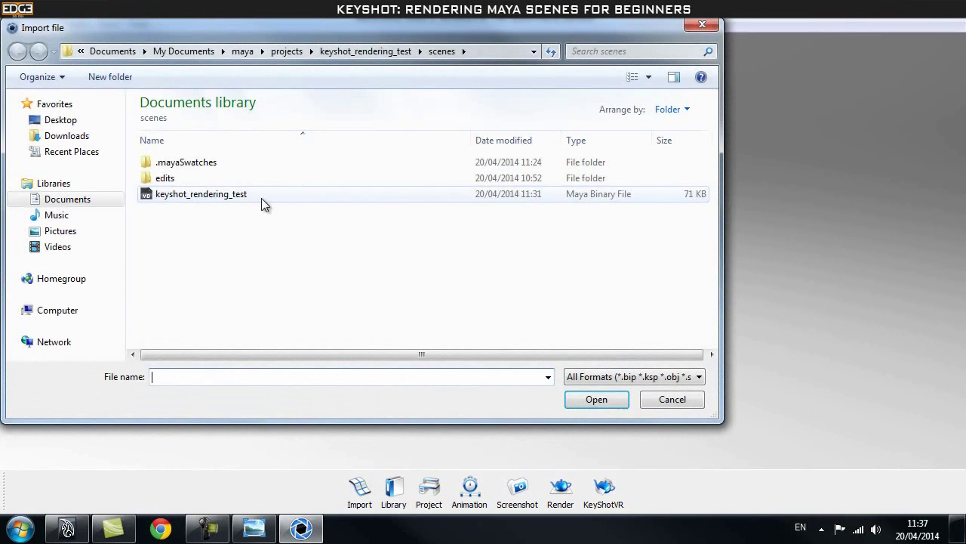
{"action": "left_click", "coordinate": [216, 198]}
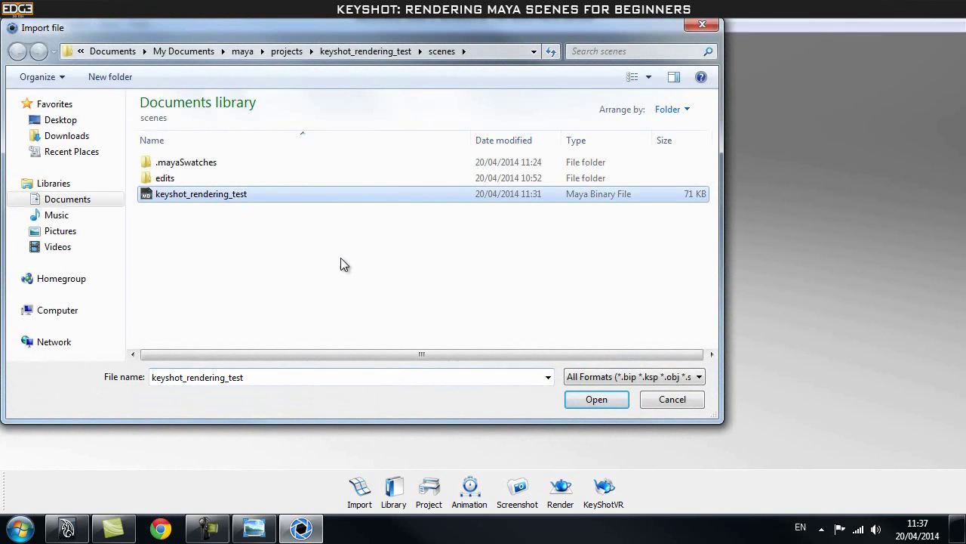
{"action": "left_click", "coordinate": [596, 400]}
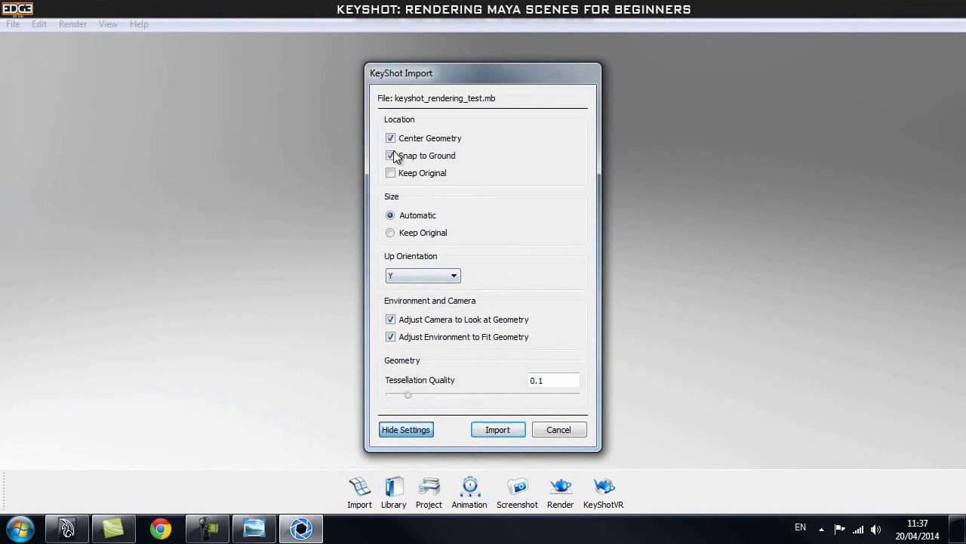
{"action": "left_click", "coordinate": [499, 430]}
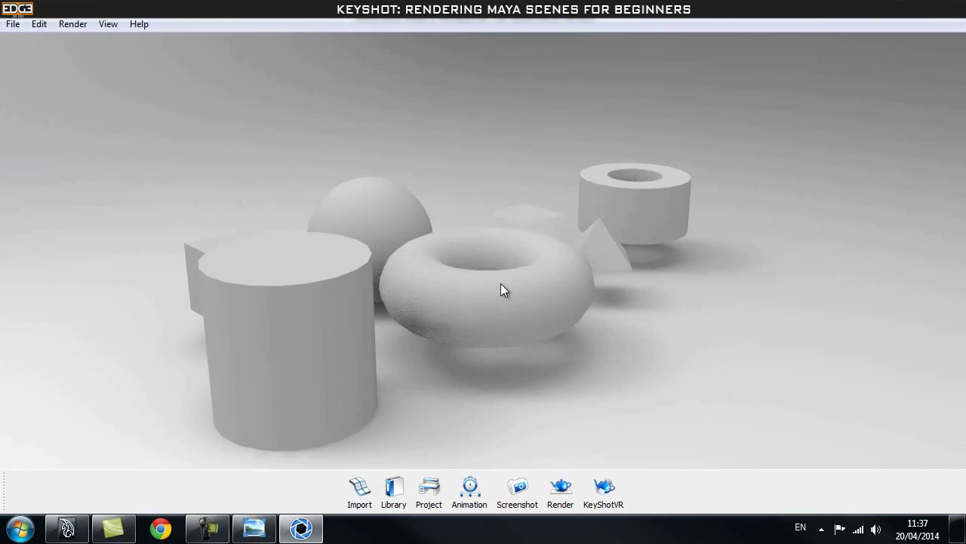
Search the material library for "paint" and apply Paint - gloss black to the imported models.
{"action": "left_click_drag", "start_coordinate": [655, 287], "coordinate": [514, 341]}
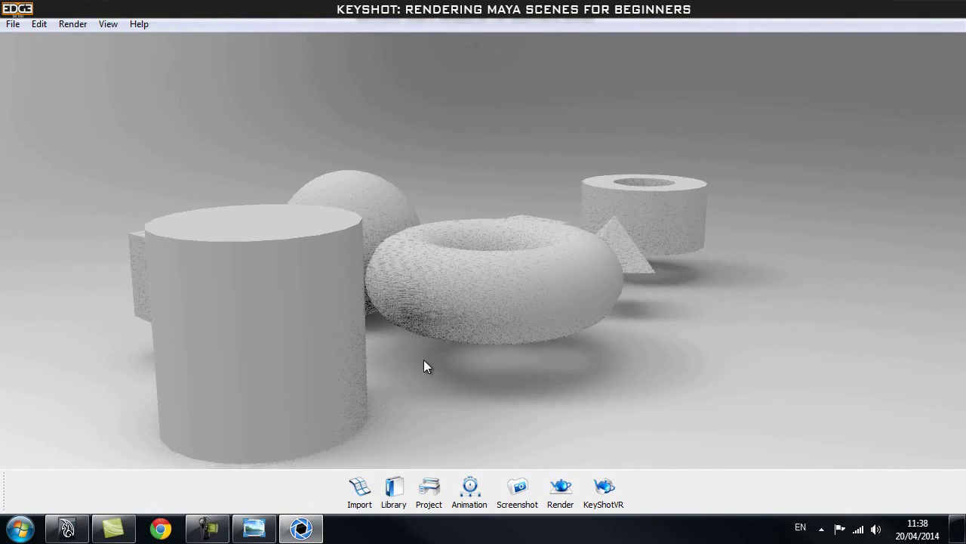
{"action": "scroll", "coordinate": [527, 338], "scroll_direction": "down", "scroll_amount": 5}
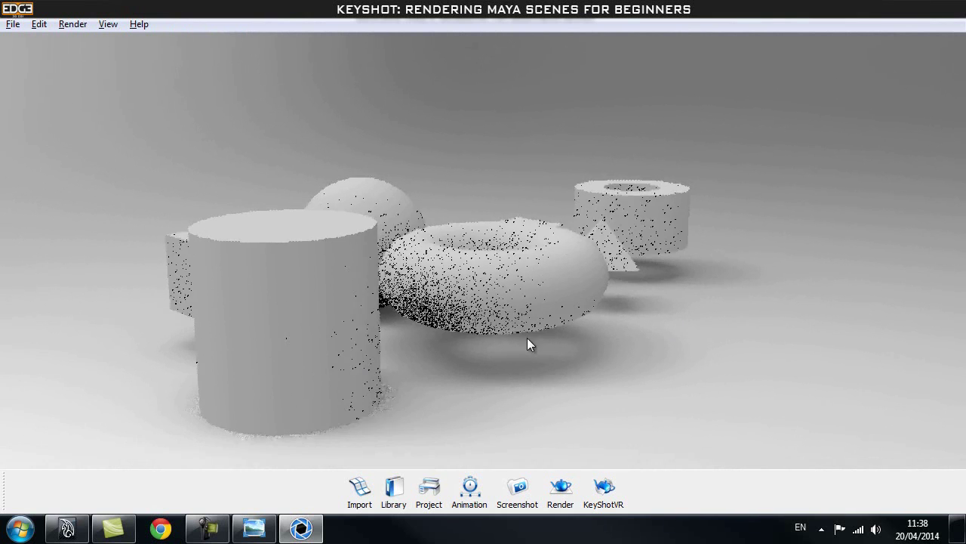
{"action": "left_click_drag", "start_coordinate": [620, 301], "coordinate": [593, 329]}
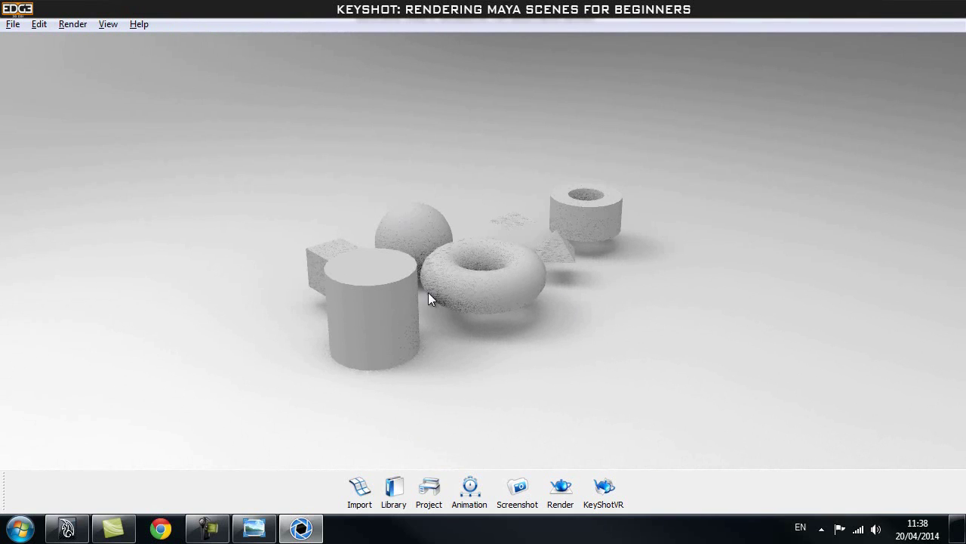
{"action": "scroll", "coordinate": [428, 298], "scroll_direction": "up", "scroll_amount": 4}
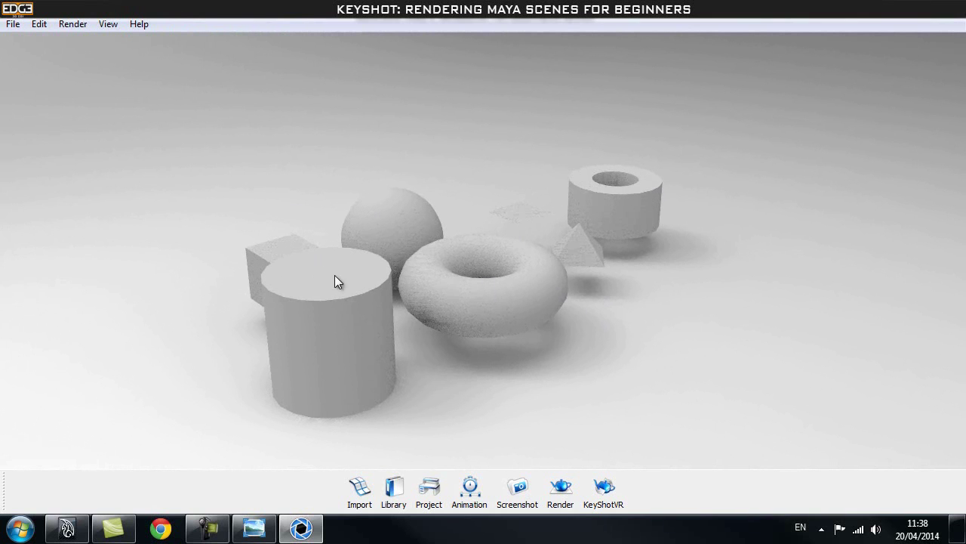
{"action": "left_click", "coordinate": [394, 489]}
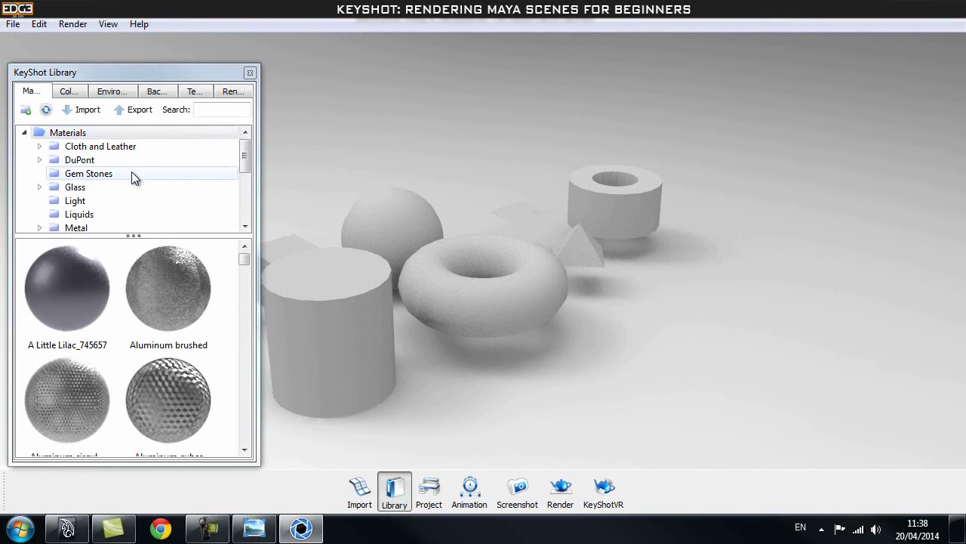
{"action": "mouse_move", "coordinate": [245, 158]}
{"action": "left_mouse_down"}
{"action": "mouse_move", "coordinate": [250, 204]}
{"action": "mouse_move", "coordinate": [246, 151]}
{"action": "left_mouse_up"}
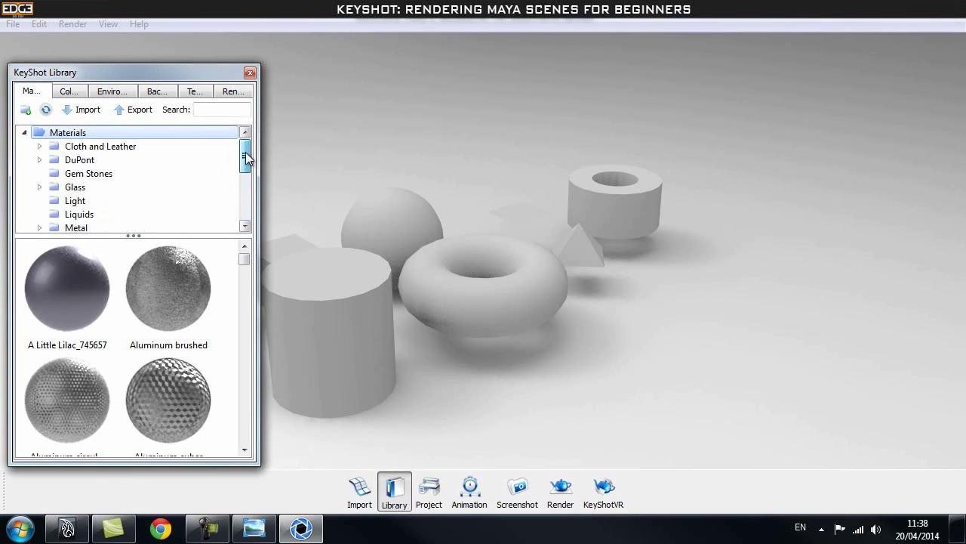
{"action": "left_click", "coordinate": [215, 109]}
{"action": "type", "text": "paint"}
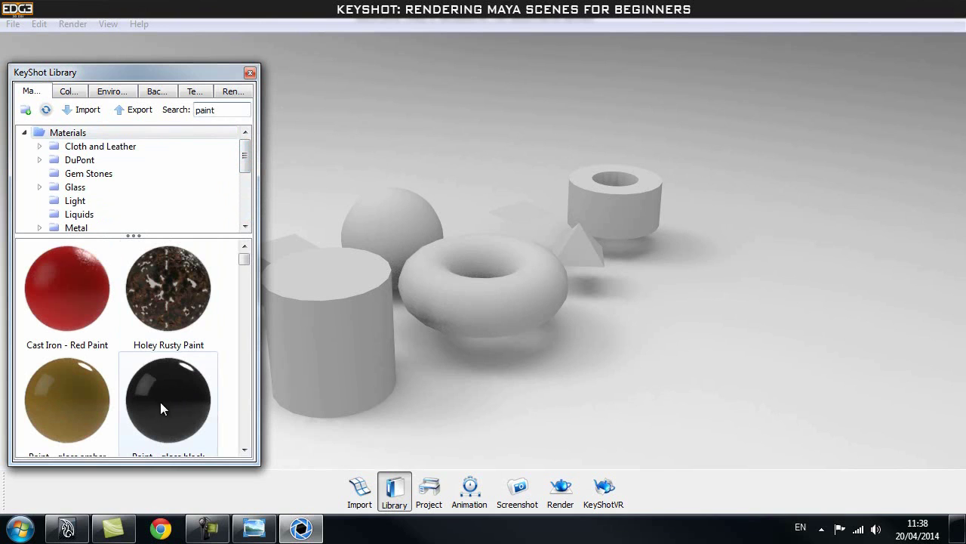
{"action": "mouse_move", "coordinate": [161, 398]}
{"action": "left_mouse_down"}
{"action": "mouse_move", "coordinate": [265, 370]}
{"action": "mouse_move", "coordinate": [303, 345]}
{"action": "left_mouse_up"}
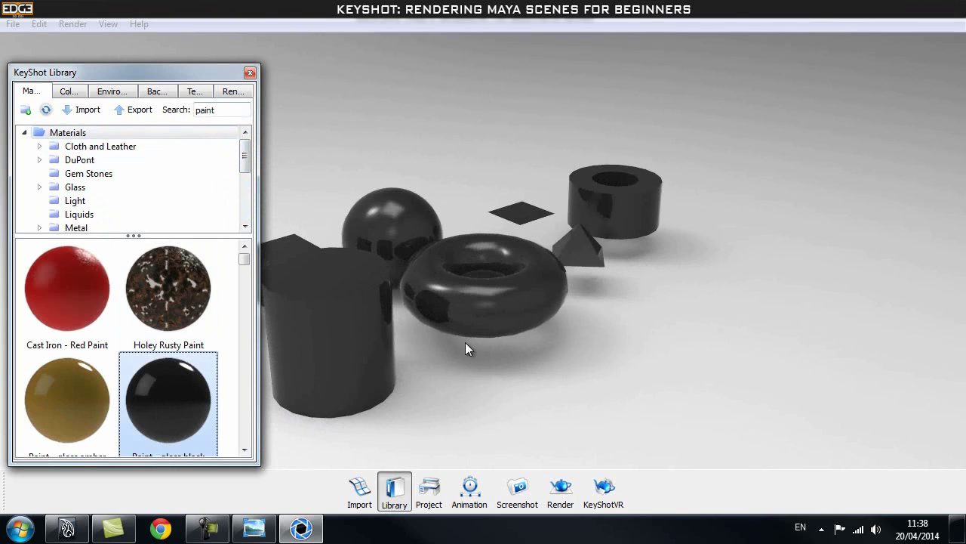
{"action": "left_click_drag", "start_coordinate": [434, 366], "coordinate": [540, 370]}
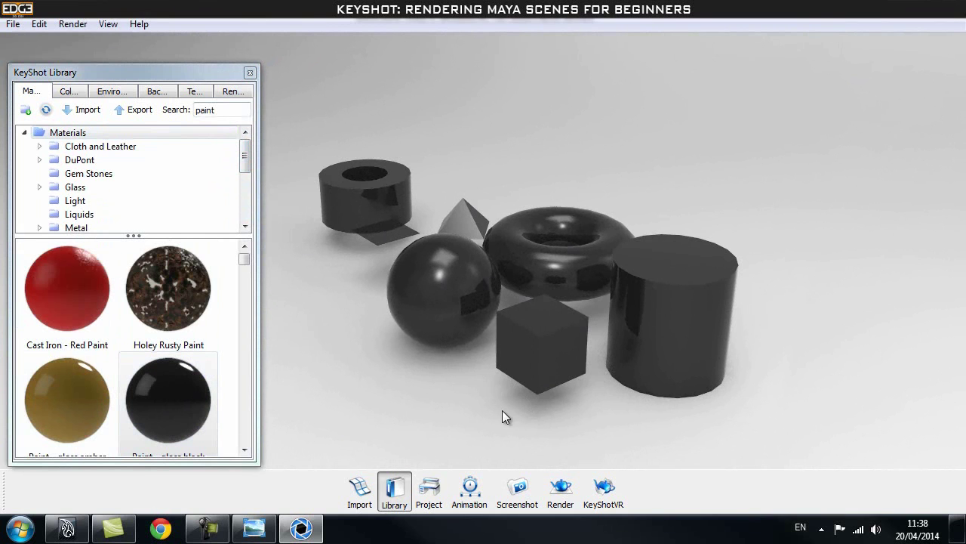
Show the project's scene tree, expand the keyshot_rendering_test model group, and unlink its materials.
{"action": "left_click", "coordinate": [430, 492]}
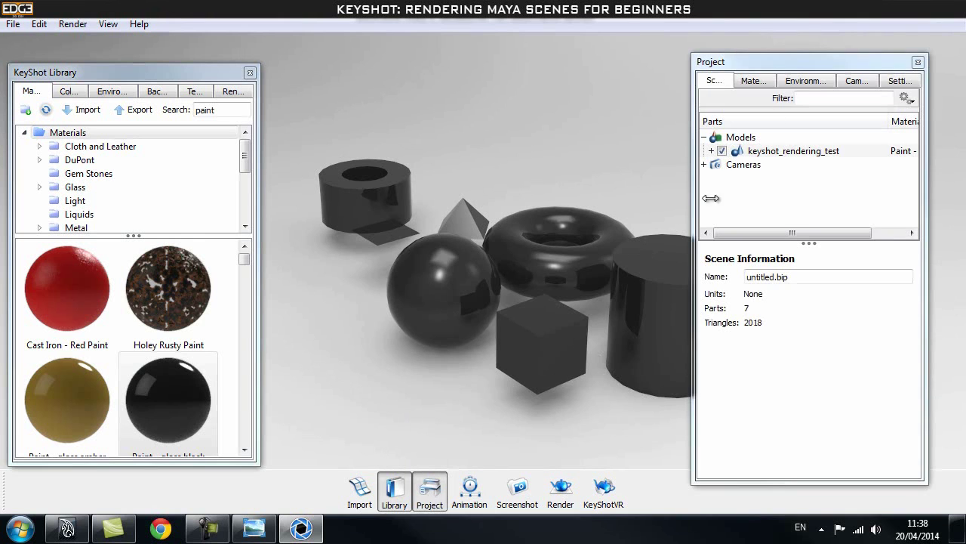
{"action": "left_click_drag", "start_coordinate": [786, 64], "coordinate": [802, 58]}
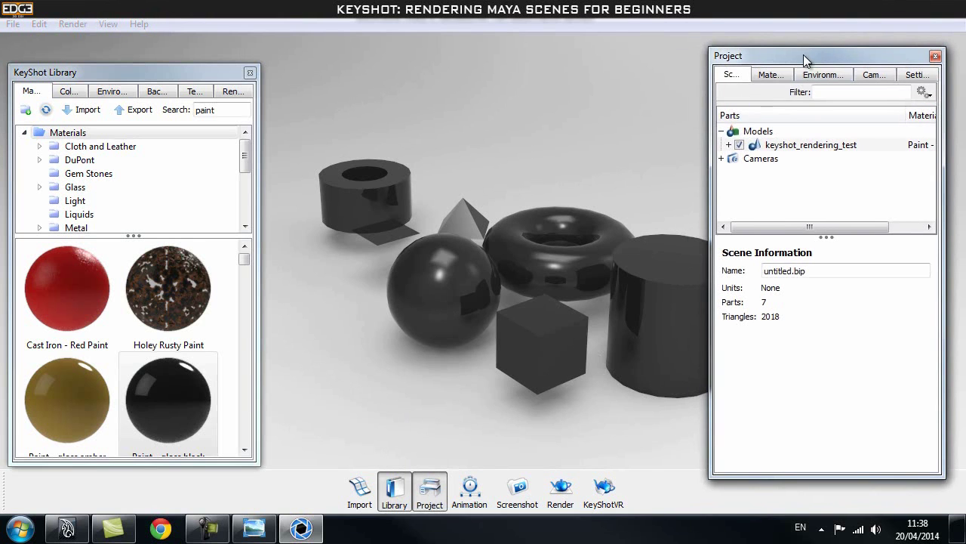
{"action": "left_click", "coordinate": [729, 145]}
{"action": "left_click_drag", "start_coordinate": [932, 151], "coordinate": [934, 180]}
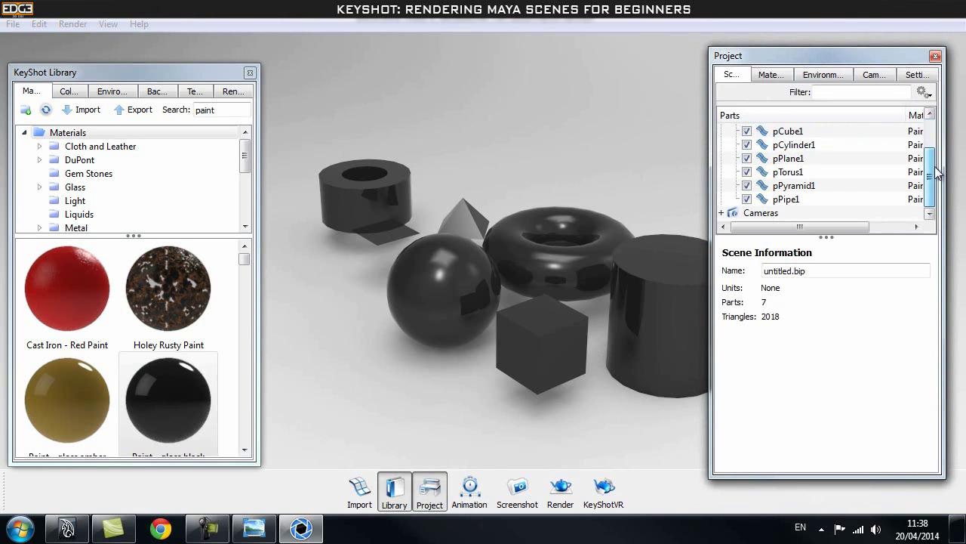
{"action": "left_click_drag", "start_coordinate": [710, 167], "coordinate": [672, 169]}
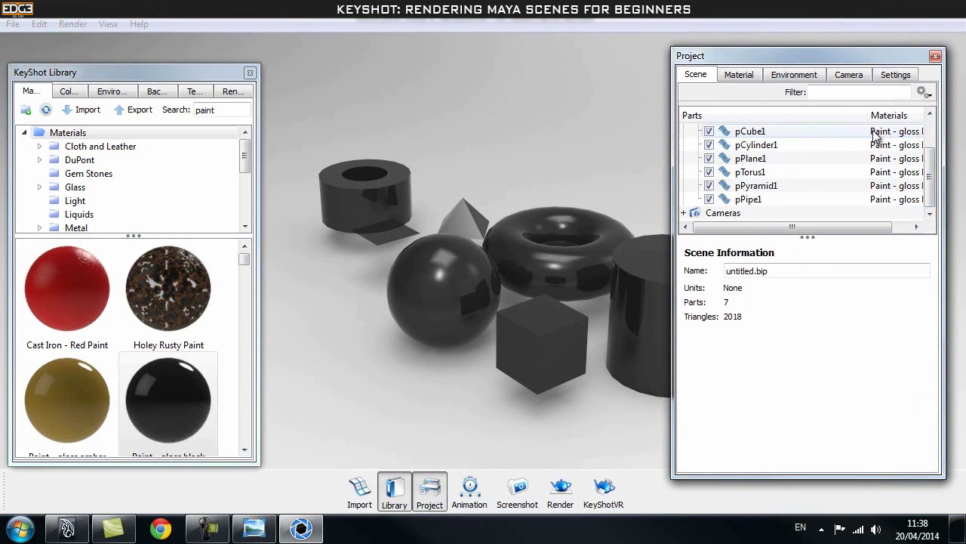
{"action": "left_click_drag", "start_coordinate": [933, 181], "coordinate": [932, 154]}
{"action": "left_click", "coordinate": [785, 132]}
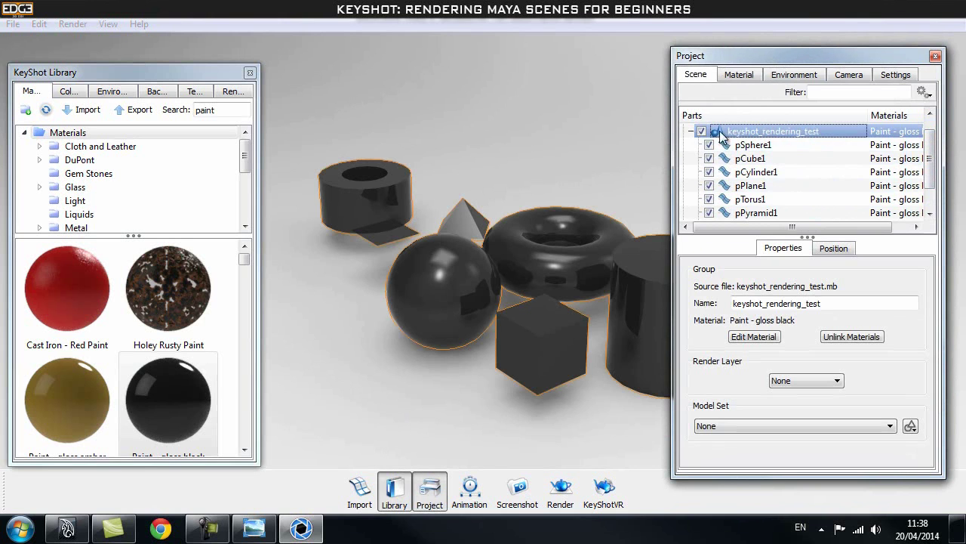
{"action": "left_click", "coordinate": [851, 337]}
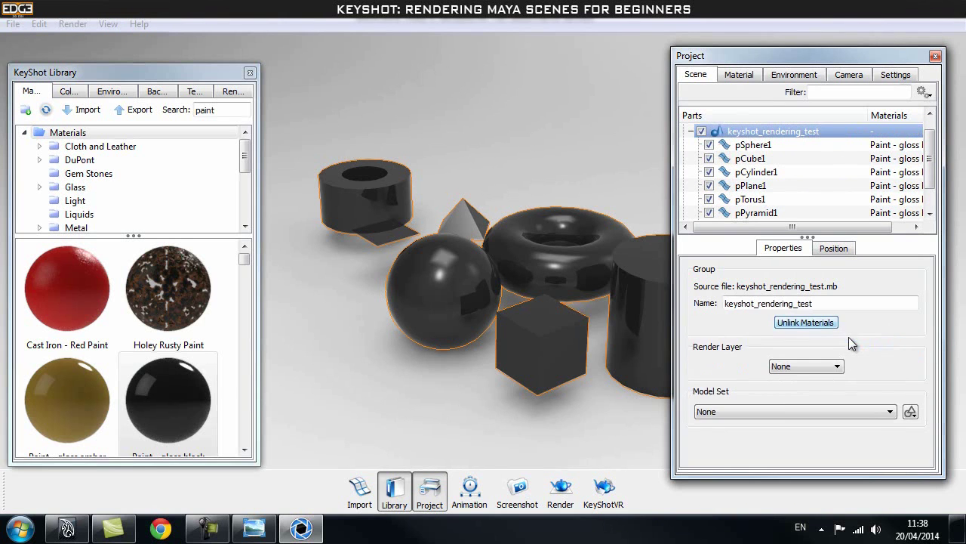
Apply Cast Iron - Red Paint to the pipe, Paint - gloss black to the flat plane, and the gloss amber paint to the sphere.
{"action": "mouse_move", "coordinate": [67, 292]}
{"action": "left_mouse_down"}
{"action": "mouse_move", "coordinate": [305, 245]}
{"action": "mouse_move", "coordinate": [348, 188]}
{"action": "left_mouse_up"}
{"action": "left_click_drag", "start_coordinate": [170, 392], "coordinate": [382, 232]}
{"action": "left_click_drag", "start_coordinate": [67, 398], "coordinate": [423, 324]}
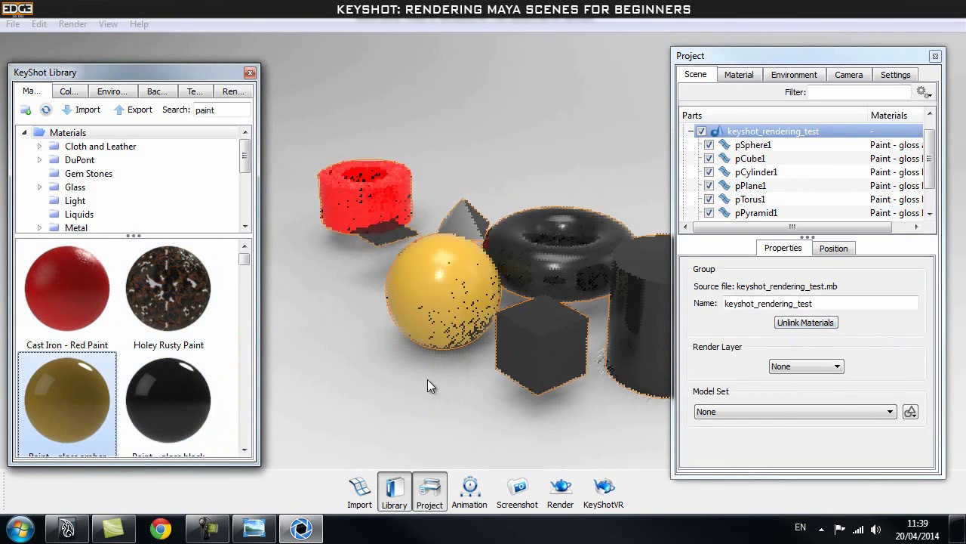
Apply Paint - gloss cream to the cube, Paint - gloss cool grey to the torus, and the dark grey gloss paint to the cylinder.
{"action": "scroll", "coordinate": [247, 270], "scroll_direction": "down", "scroll_amount": 5}
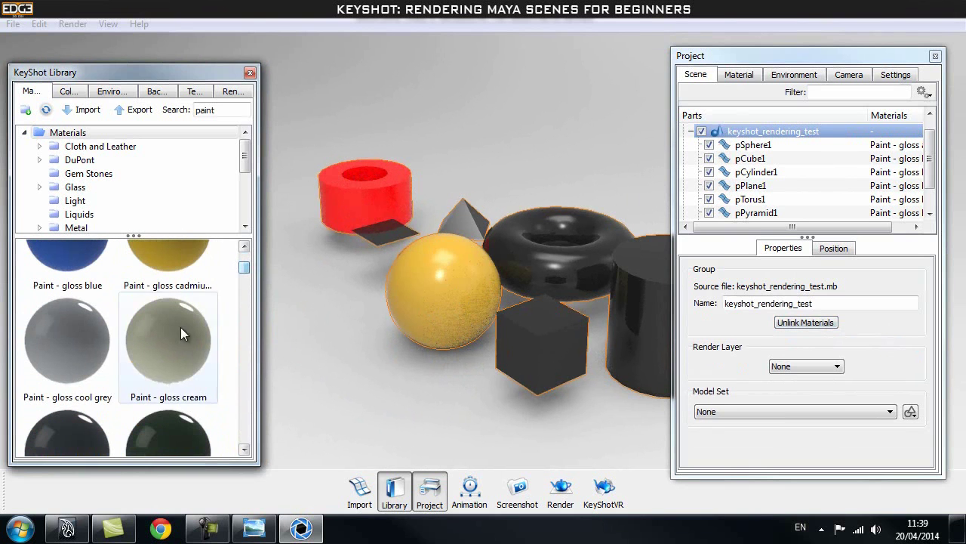
{"action": "left_click_drag", "start_coordinate": [180, 326], "coordinate": [442, 298]}
{"action": "left_click_drag", "start_coordinate": [514, 340], "coordinate": [517, 341]}
{"action": "mouse_move", "coordinate": [70, 341]}
{"action": "left_mouse_down"}
{"action": "mouse_move", "coordinate": [579, 277]}
{"action": "mouse_move", "coordinate": [576, 257]}
{"action": "left_mouse_up"}
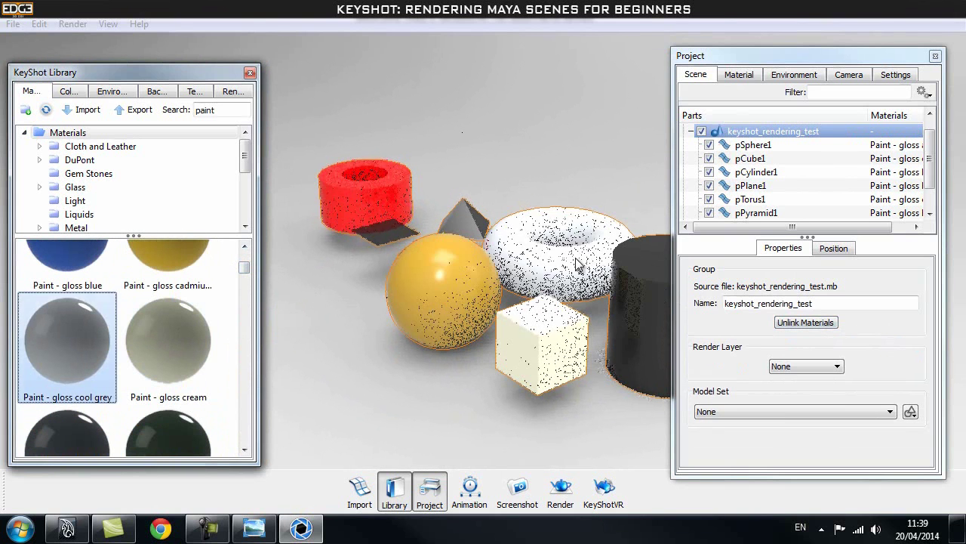
{"action": "mouse_move", "coordinate": [69, 433]}
{"action": "left_mouse_down"}
{"action": "mouse_move", "coordinate": [288, 416]}
{"action": "mouse_move", "coordinate": [636, 310]}
{"action": "left_mouse_up"}
{"action": "left_click_drag", "start_coordinate": [549, 350], "coordinate": [308, 363]}
{"action": "left_click_drag", "start_coordinate": [506, 308], "coordinate": [546, 291]}
{"action": "left_click_drag", "start_coordinate": [352, 324], "coordinate": [525, 290]}
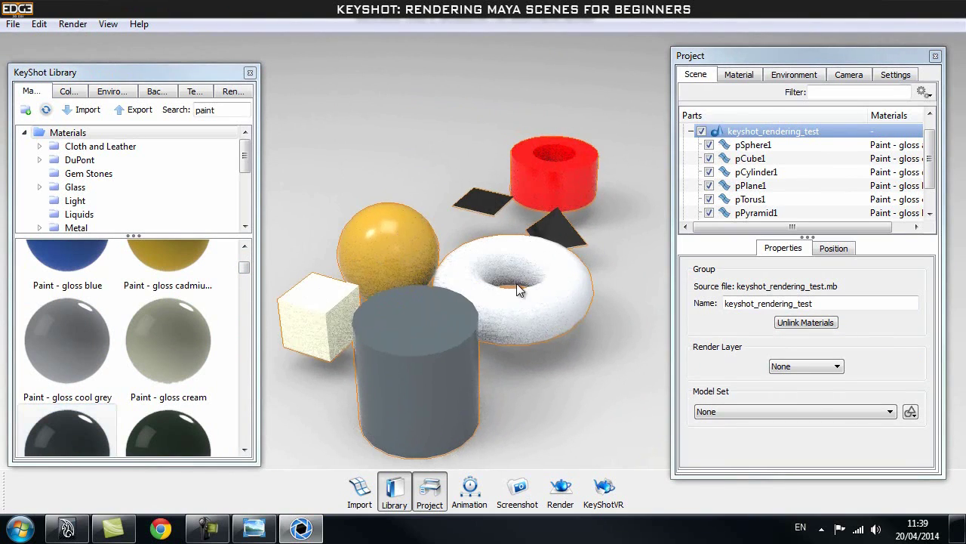
{"action": "left_click_drag", "start_coordinate": [493, 334], "coordinate": [533, 293]}
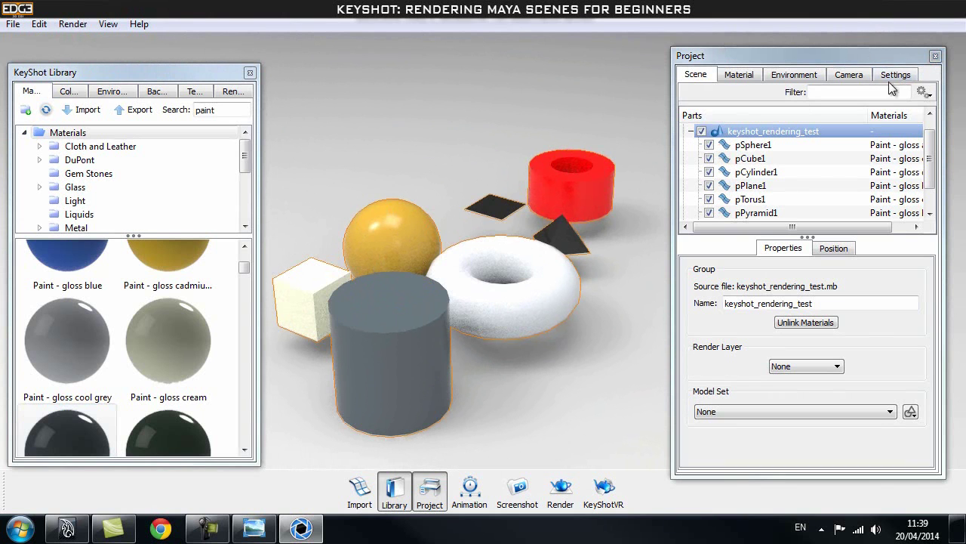
Switch back to the original scene of primitives in Maya.
{"action": "left_click", "coordinate": [897, 12]}
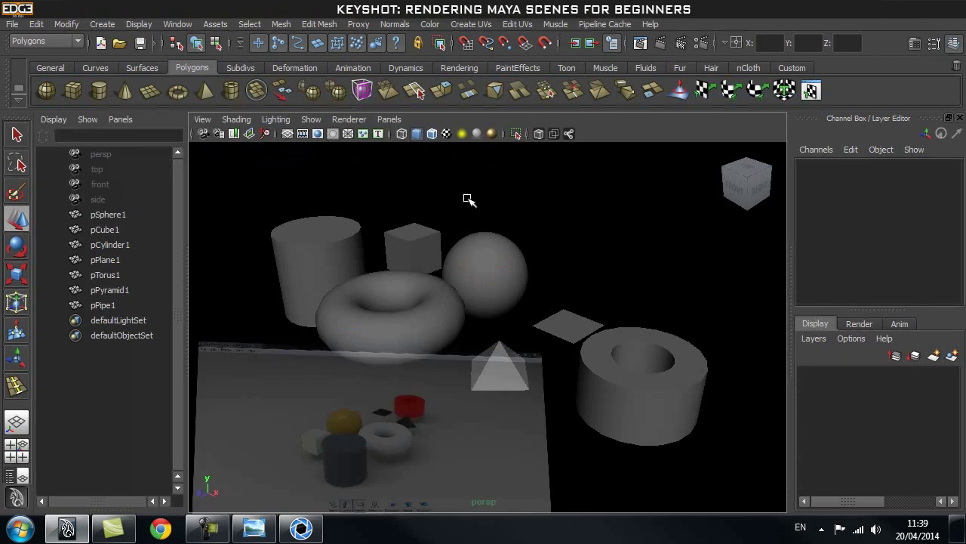
{"action": "right_click_drag", "start_coordinate": [653, 281], "coordinate": [609, 289], "text": "alt"}
{"action": "left_click_drag", "start_coordinate": [619, 311], "coordinate": [653, 296], "text": "alt"}
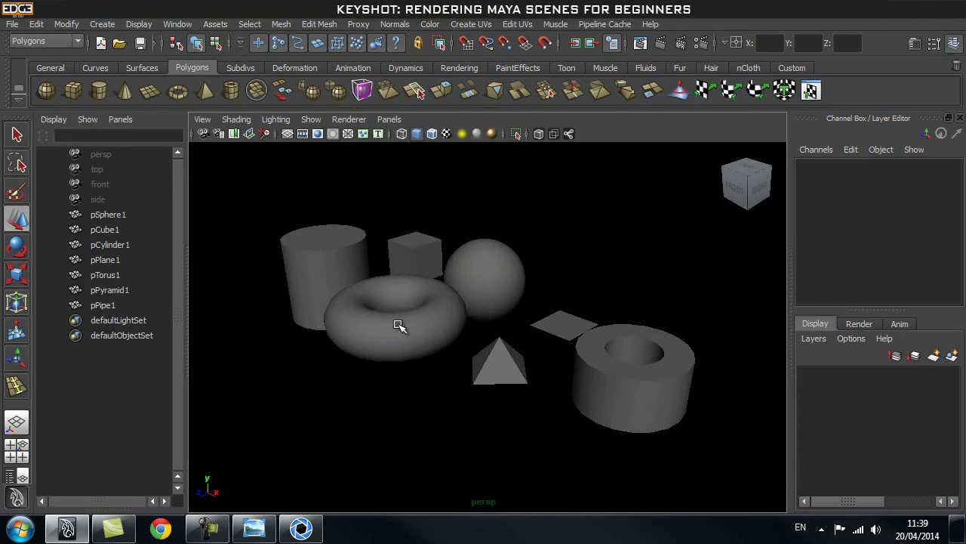
Select all the primitives from pSphere1 to pPipe1 in the outliner and clear the selection.
{"action": "left_click", "coordinate": [113, 215]}
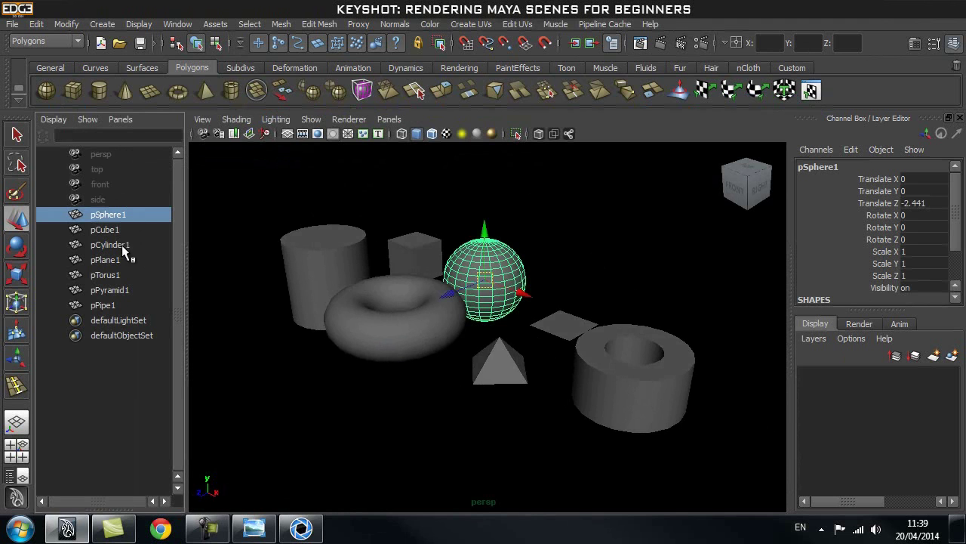
{"action": "left_click", "coordinate": [107, 305], "text": "shift"}
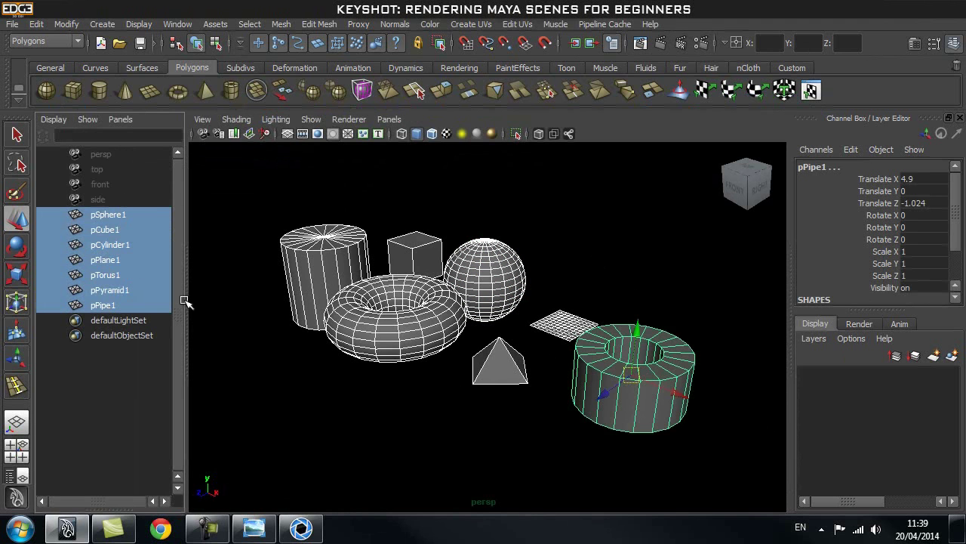
{"action": "left_click", "coordinate": [458, 211]}
{"action": "key", "text": "5"}
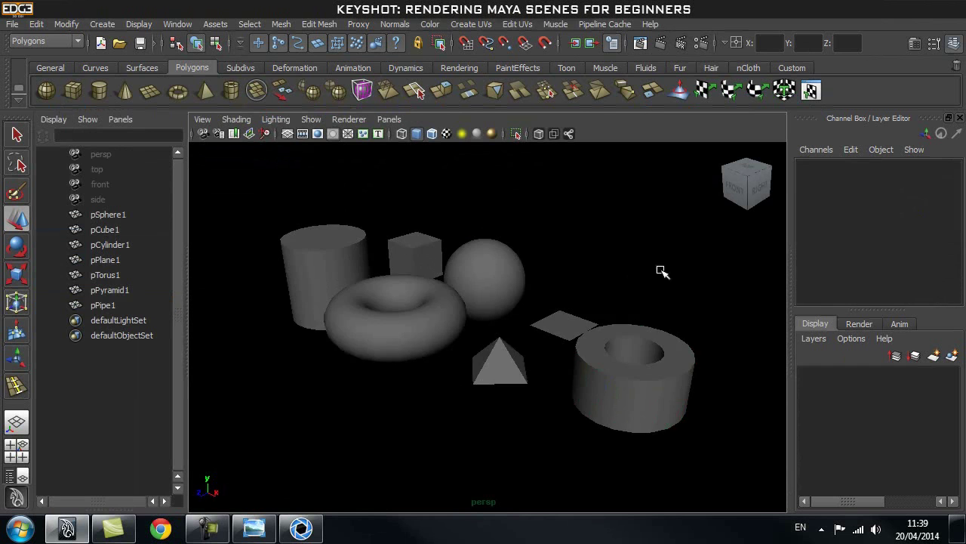
Duplicate the pipe three times and space the copies out in a row along the X axis.
{"action": "scroll", "coordinate": [641, 332], "scroll_direction": "down", "scroll_amount": 3}
{"action": "left_click", "coordinate": [583, 370]}
{"action": "key", "text": "ctrl+d"}
{"action": "left_click_drag", "start_coordinate": [610, 370], "coordinate": [826, 457]}
{"action": "key", "text": "ctrl+d"}
{"action": "scroll", "coordinate": [571, 406], "scroll_direction": "down", "scroll_amount": 2}
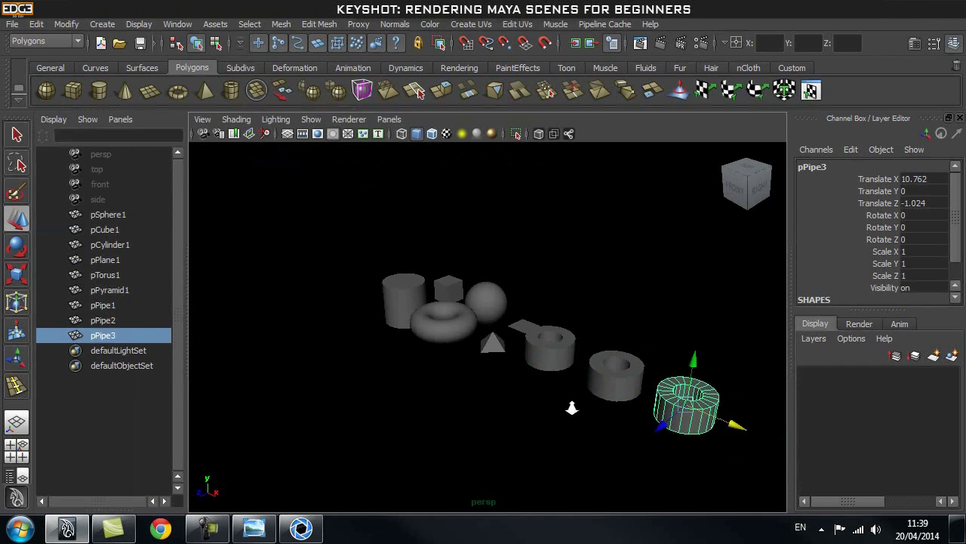
{"action": "key", "text": "ctrl+d"}
{"action": "left_click_drag", "start_coordinate": [731, 425], "coordinate": [797, 441]}
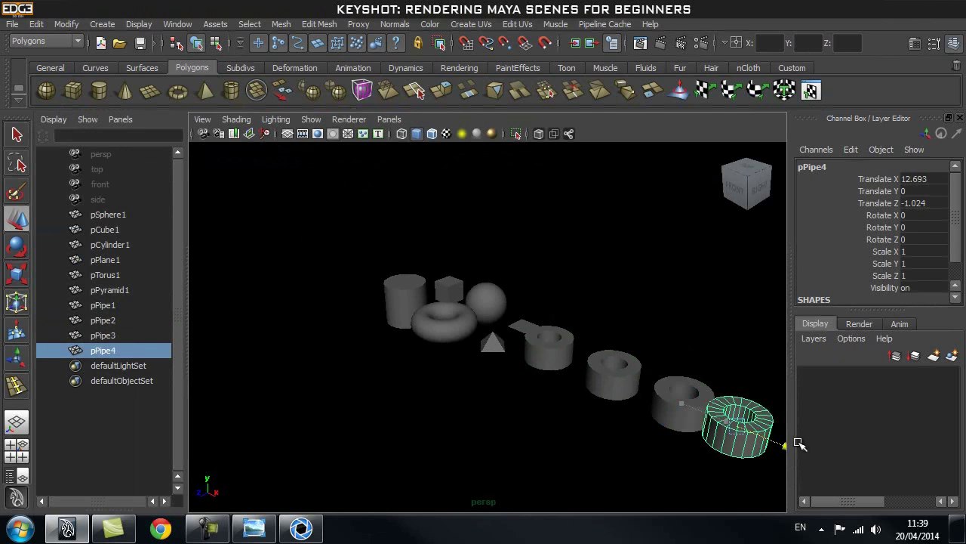
Select the four pipes in the row and group them together.
{"action": "left_click", "coordinate": [689, 408]}
{"action": "key", "text": "q"}
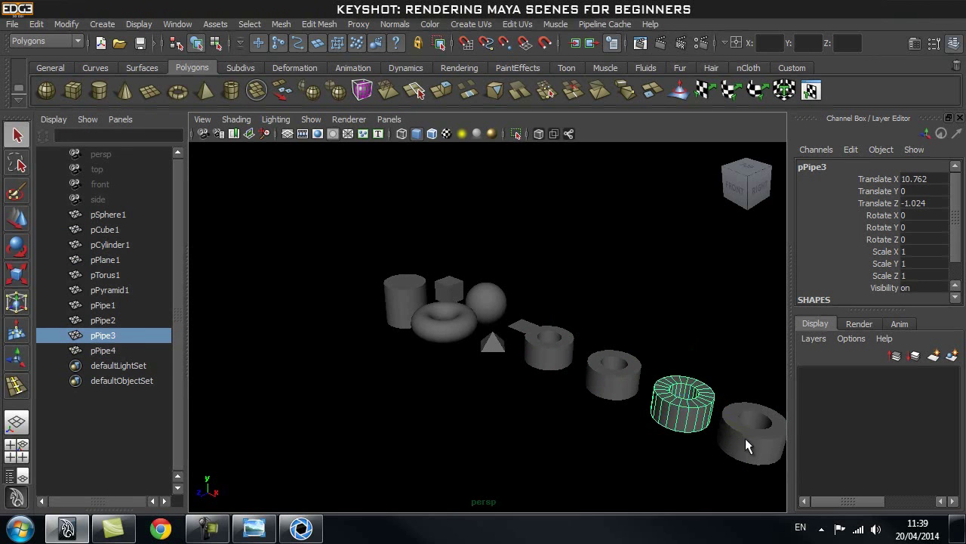
{"action": "left_click", "coordinate": [746, 437]}
{"action": "left_click", "coordinate": [675, 415], "text": "shift"}
{"action": "left_click", "coordinate": [621, 381], "text": "shift"}
{"action": "left_click", "coordinate": [551, 353], "text": "shift"}
{"action": "key", "text": "ctrl+g"}
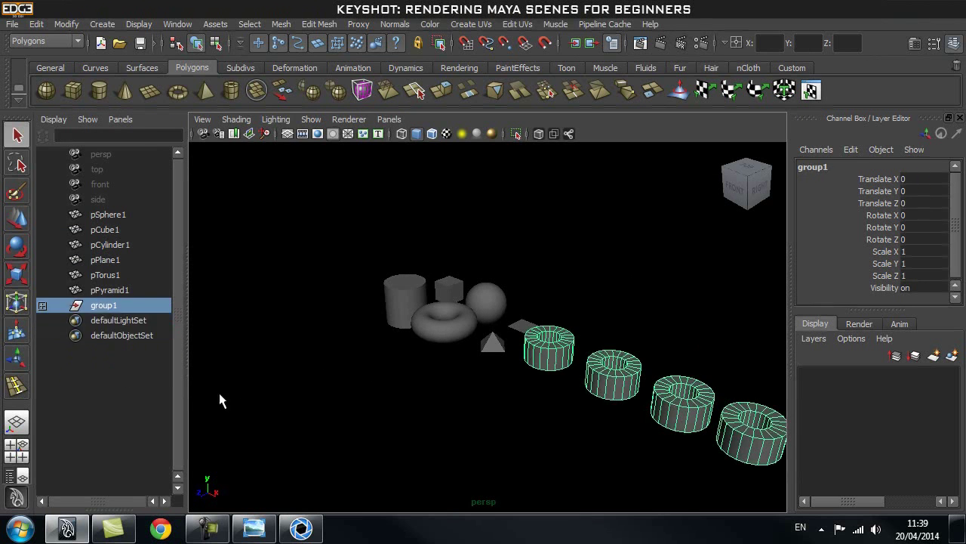
Rename the new group of pipes as black_metalic.
{"action": "double_click", "coordinate": [100, 305]}
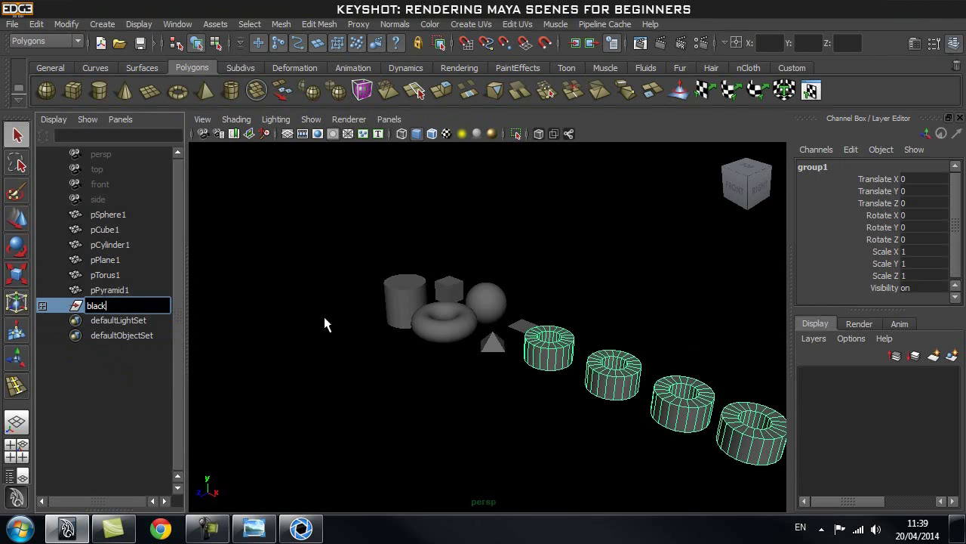
{"action": "type", "text": "black_metalic"}
{"action": "key", "text": "Return"}
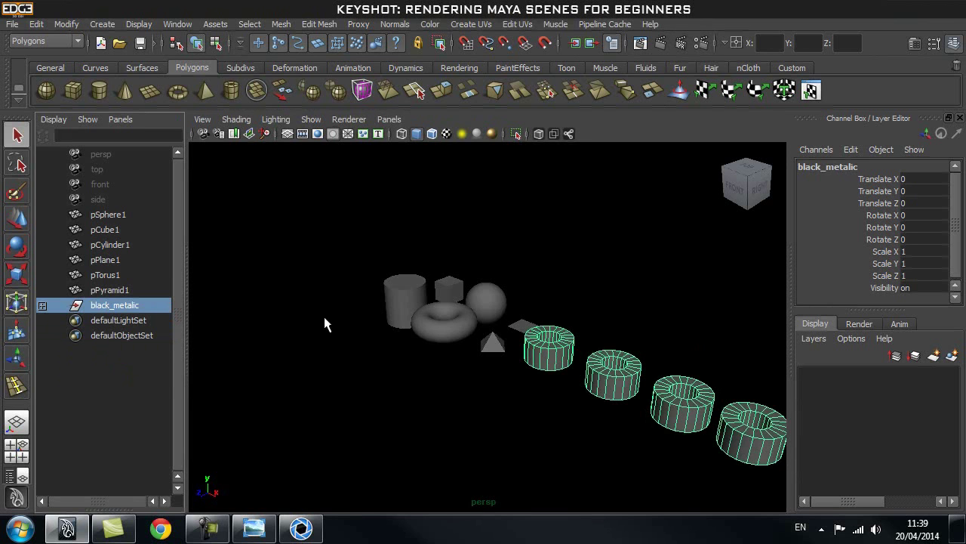
Open the Hypershade and place its window so that both the scene objects and the material swatches can be reached.
{"action": "right_click_drag", "start_coordinate": [593, 319], "coordinate": [393, 294], "text": "alt"}
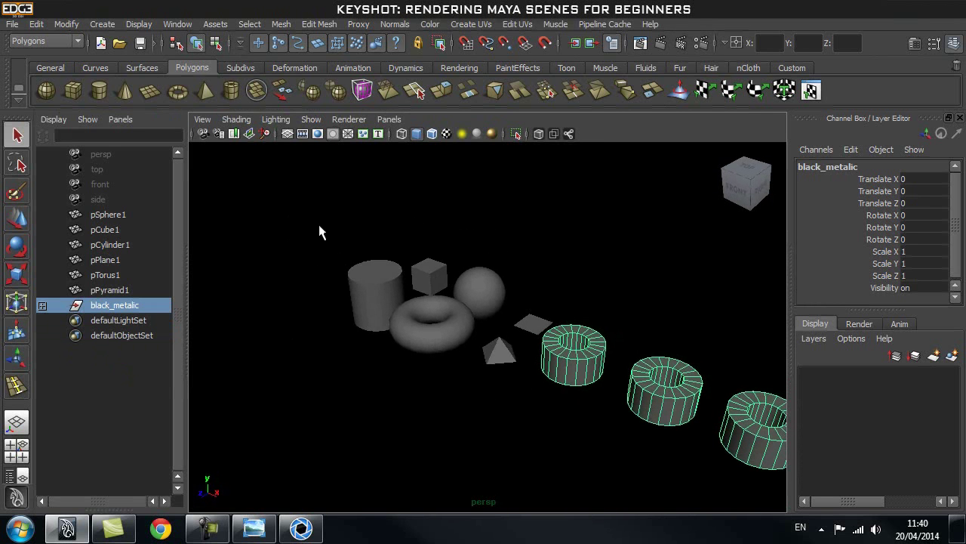
{"action": "left_click", "coordinate": [178, 24]}
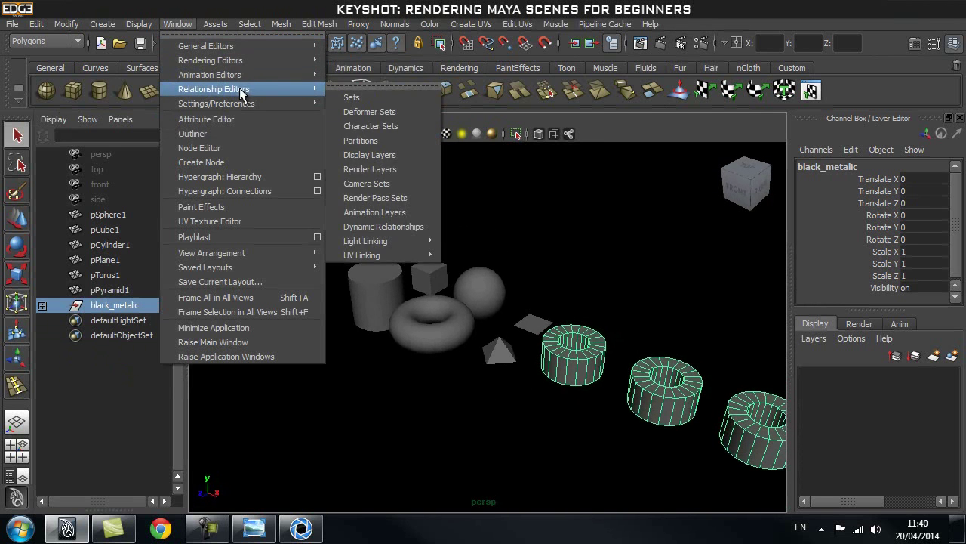
{"action": "mouse_move", "coordinate": [241, 78]}
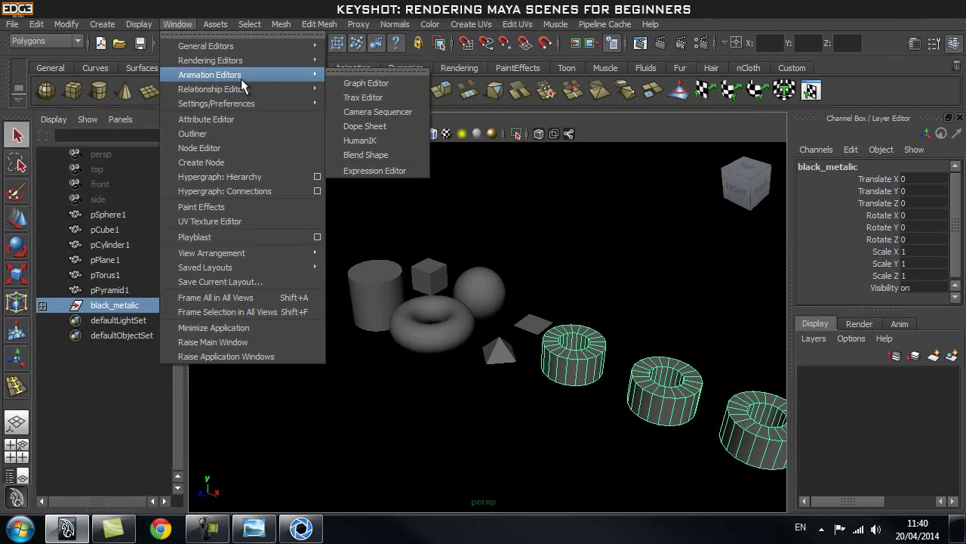
{"action": "mouse_move", "coordinate": [218, 59]}
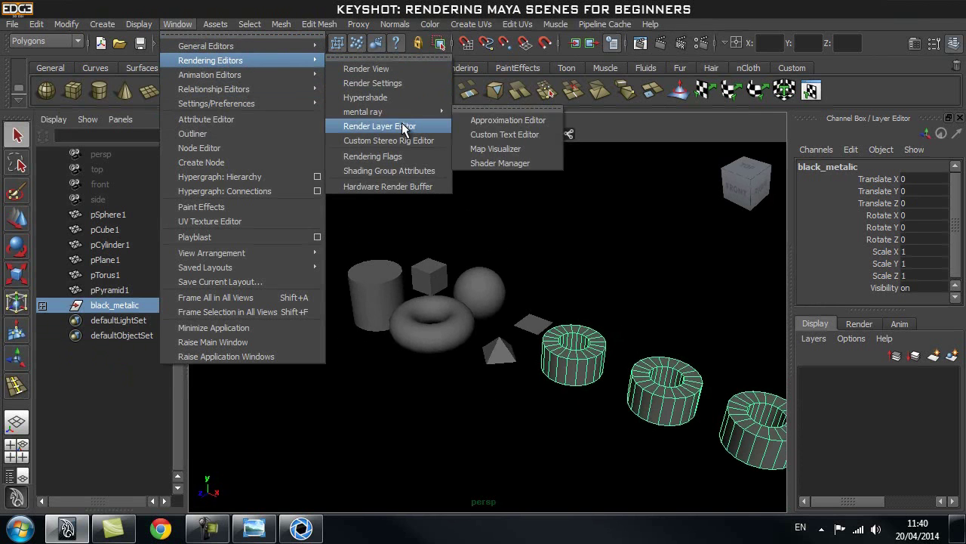
{"action": "left_click", "coordinate": [365, 97]}
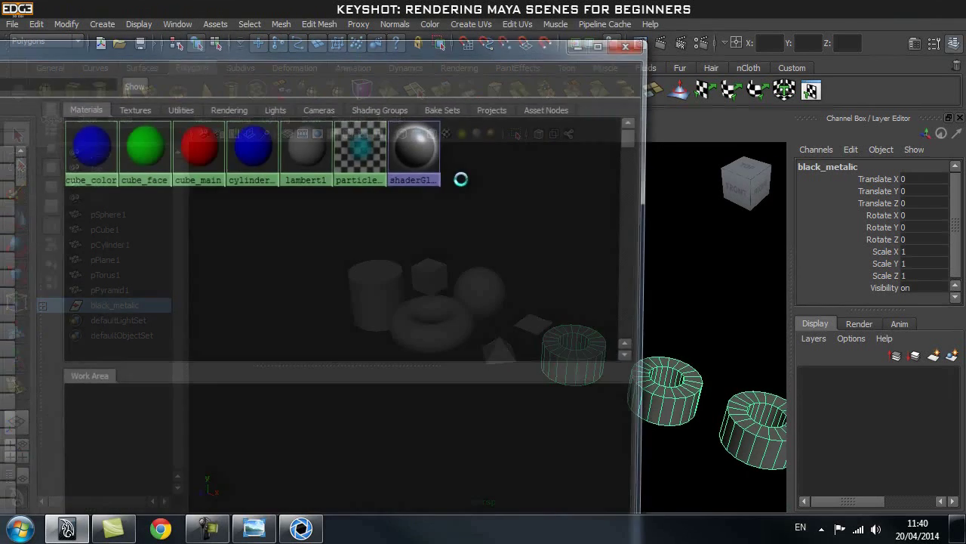
{"action": "left_click_drag", "start_coordinate": [324, 38], "coordinate": [348, 58]}
{"action": "left_click_drag", "start_coordinate": [408, 69], "coordinate": [737, 35]}
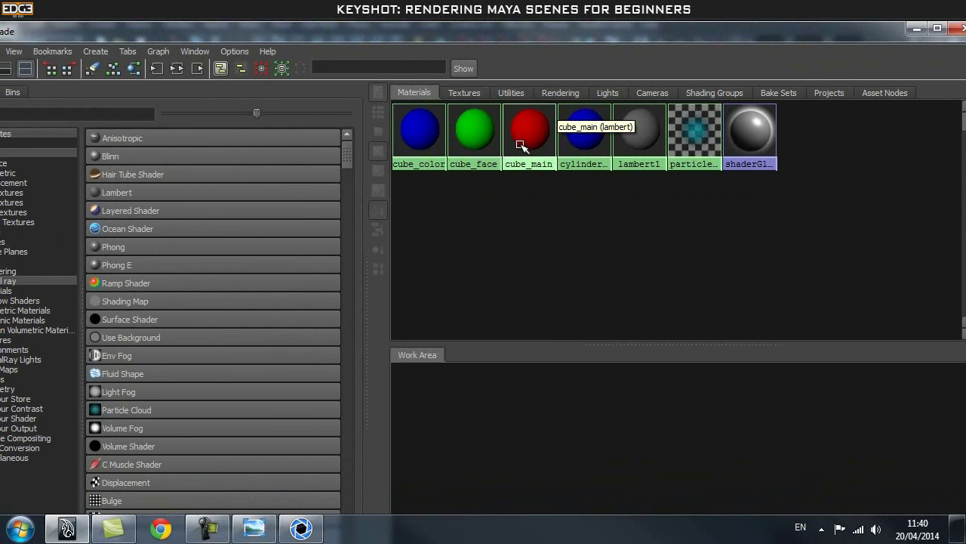
{"action": "left_click_drag", "start_coordinate": [501, 47], "coordinate": [476, 397]}
{"action": "left_click", "coordinate": [498, 299]}
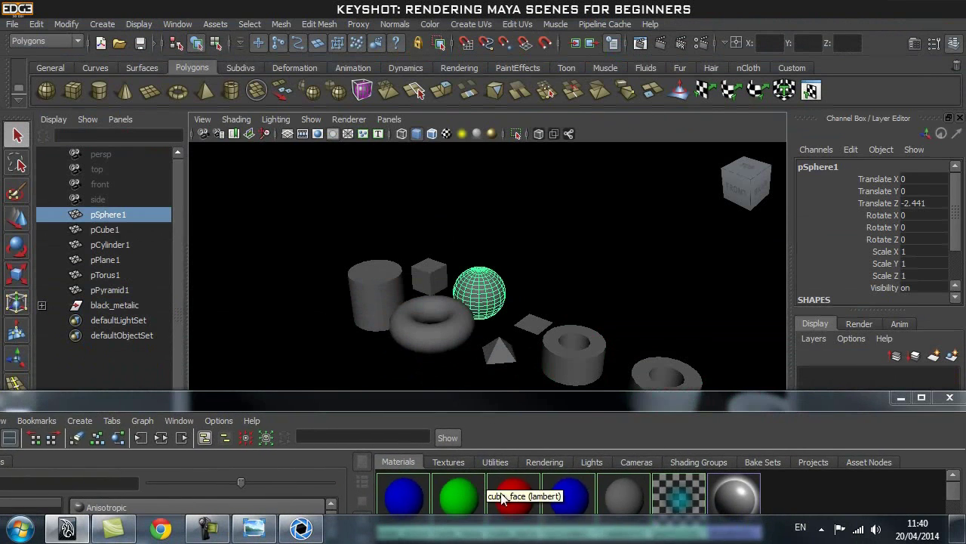
{"action": "left_click", "coordinate": [502, 346], "text": "shift"}
{"action": "left_click", "coordinate": [533, 324], "text": "shift"}
{"action": "left_click", "coordinate": [527, 248]}
Duplicate the cylinder four times and space the copies in a row along negative X, the last at about X -18.96.
{"action": "right_click_drag", "start_coordinate": [602, 318], "coordinate": [475, 333], "text": "alt"}
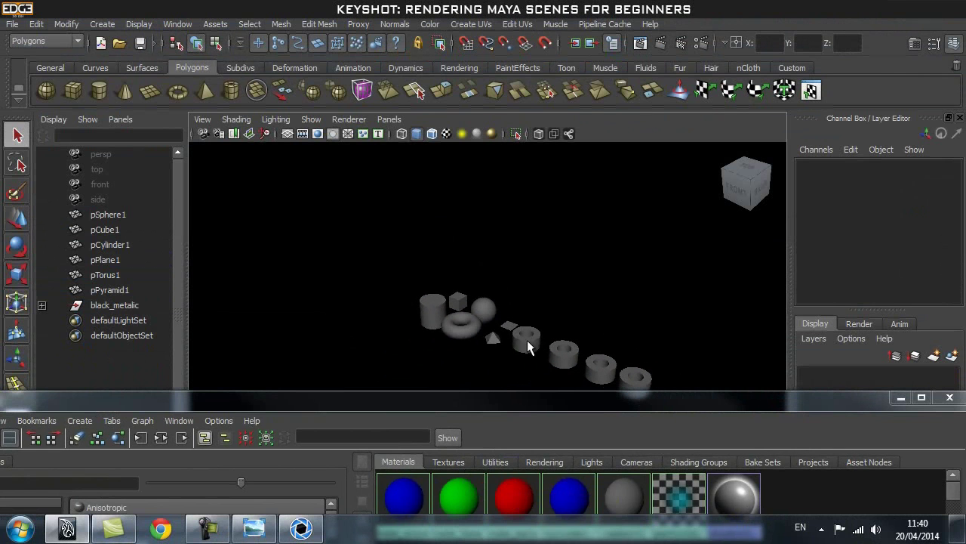
{"action": "left_click", "coordinate": [431, 317]}
{"action": "key", "text": "ctrl+d"}
{"action": "key", "text": "w"}
{"action": "left_click_drag", "start_coordinate": [470, 326], "coordinate": [338, 280]}
{"action": "key", "text": "ctrl+d"}
{"action": "key", "text": "ctrl+d"}
{"action": "key", "text": "ctrl+d"}
{"action": "left_click", "coordinate": [386, 254]}
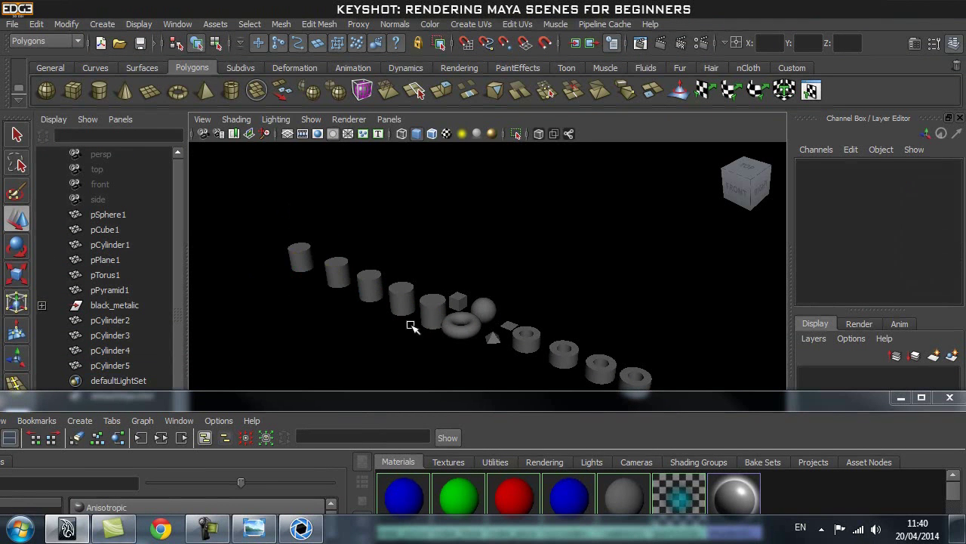
Select all five cylinders and assign the blue cube_color material to them.
{"action": "left_click", "coordinate": [430, 321]}
{"action": "left_click", "coordinate": [401, 296], "text": "shift"}
{"action": "left_click", "coordinate": [369, 284], "text": "shift"}
{"action": "left_click", "coordinate": [338, 271], "text": "shift"}
{"action": "left_click", "coordinate": [300, 257], "text": "shift"}
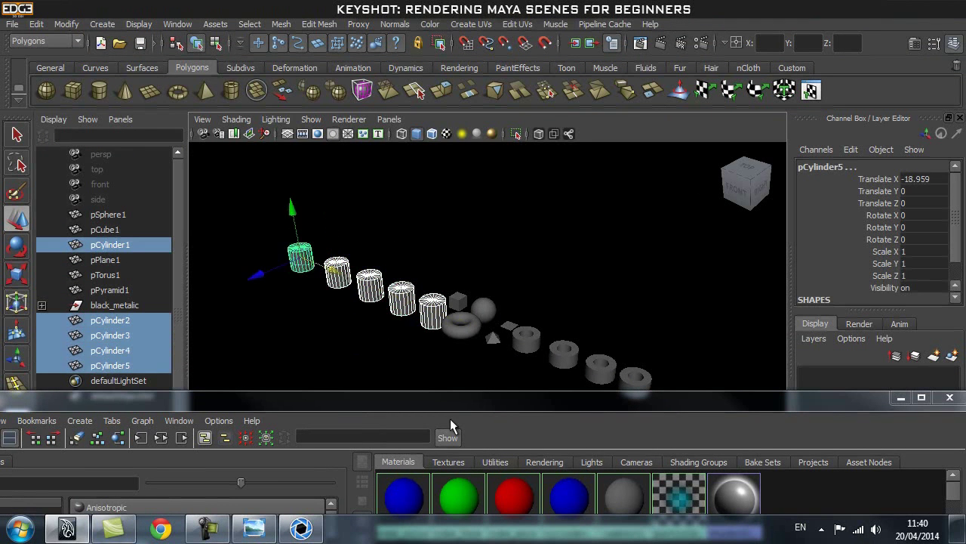
{"action": "left_click_drag", "start_coordinate": [495, 398], "coordinate": [487, 281]}
{"action": "right_click_drag", "start_coordinate": [403, 378], "coordinate": [413, 328]}
{"action": "left_click_drag", "start_coordinate": [417, 282], "coordinate": [439, 337]}
Duplicate the sphere four times and space the copies in a row along negative Z, the last at about Z -14.46.
{"action": "left_click", "coordinate": [481, 313]}
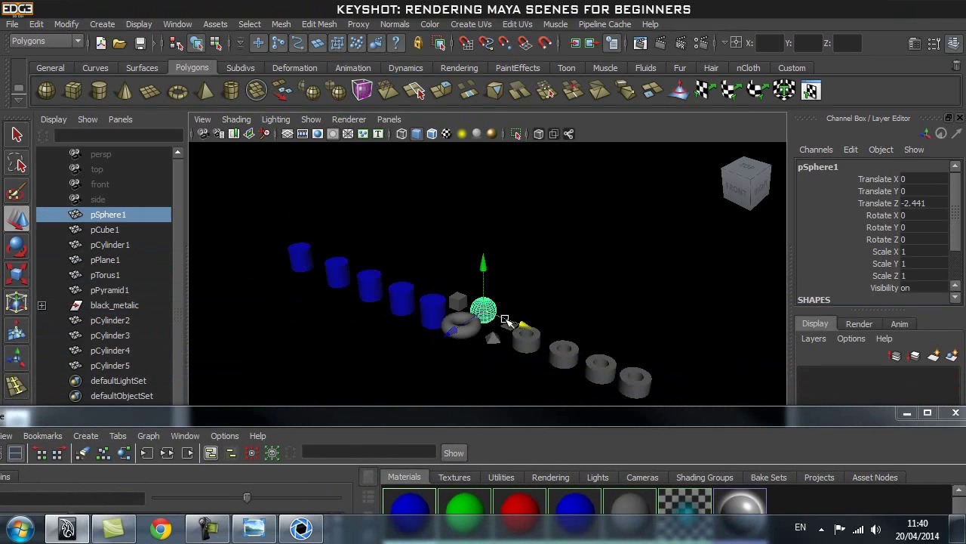
{"action": "key", "text": "ctrl+d"}
{"action": "left_click_drag", "start_coordinate": [453, 331], "coordinate": [554, 281]}
{"action": "key", "text": "ctrl+d"}
{"action": "key", "text": "ctrl+d"}
{"action": "key", "text": "ctrl+d"}
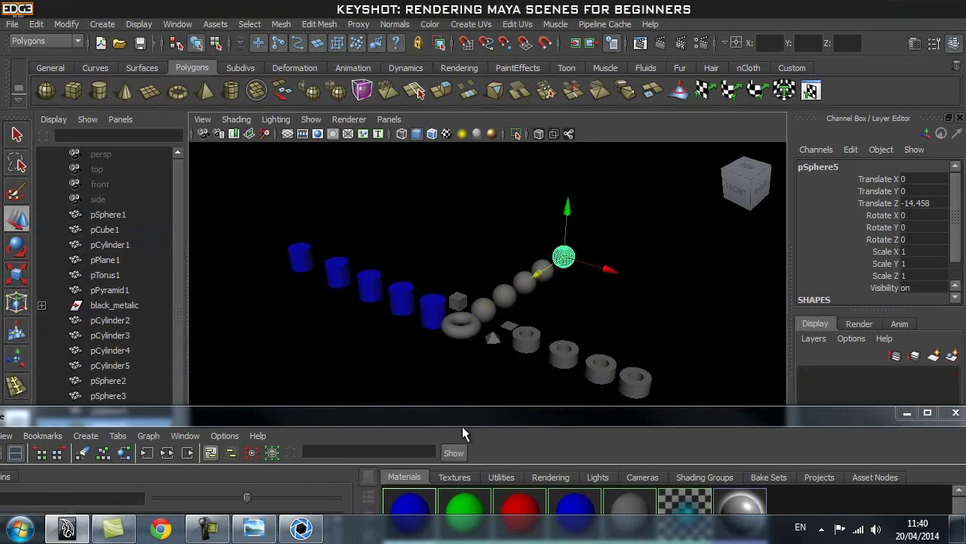
Select all five spheres, assign the red cube_main material to them and clear the selection.
{"action": "left_click", "coordinate": [592, 315]}
{"action": "left_click", "coordinate": [483, 309]}
{"action": "key", "text": "q"}
{"action": "left_click", "coordinate": [504, 296], "text": "shift"}
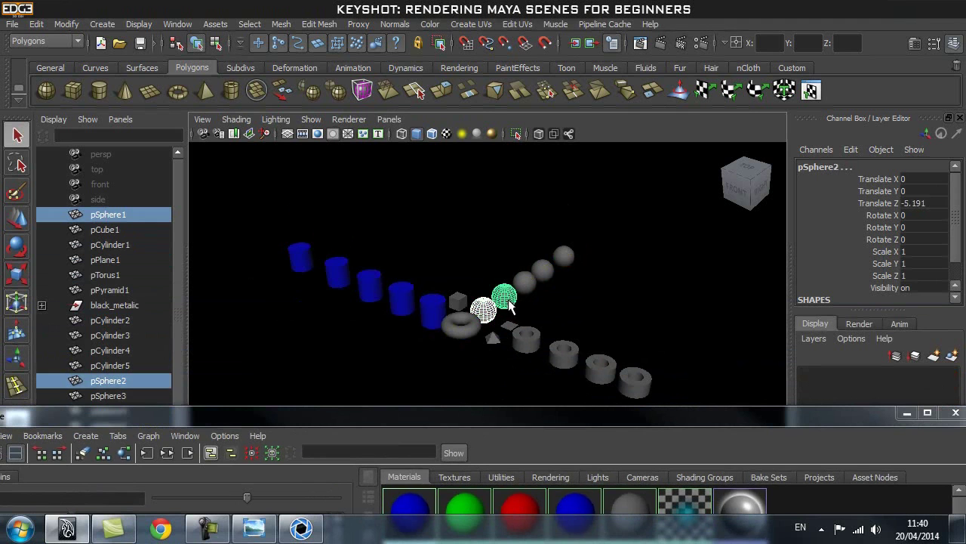
{"action": "left_click", "coordinate": [524, 283], "text": "shift"}
{"action": "left_click", "coordinate": [543, 270], "text": "shift"}
{"action": "left_click", "coordinate": [564, 258], "text": "shift"}
{"action": "left_click_drag", "start_coordinate": [484, 417], "coordinate": [496, 285]}
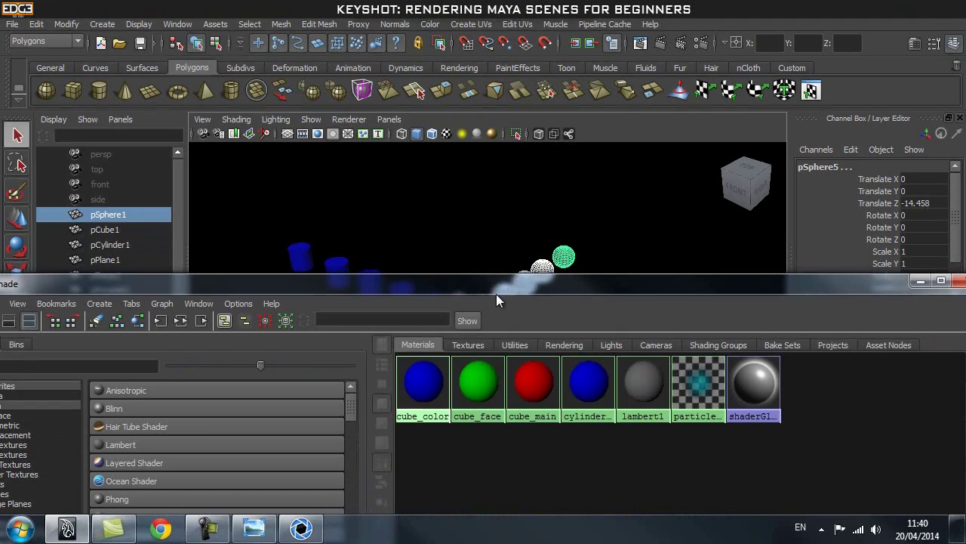
{"action": "right_click_drag", "start_coordinate": [532, 383], "coordinate": [533, 319]}
{"action": "left_click_drag", "start_coordinate": [531, 287], "coordinate": [533, 339]}
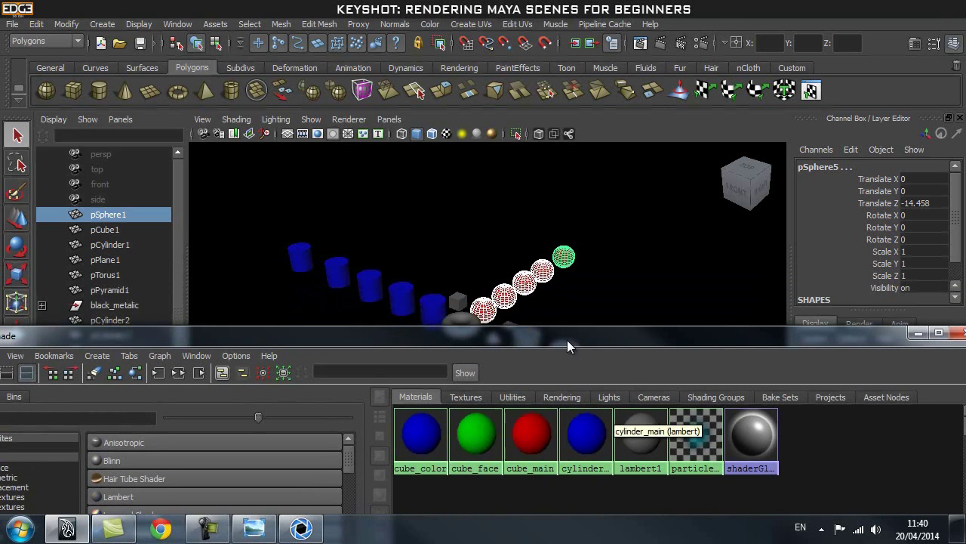
{"action": "left_click_drag", "start_coordinate": [560, 335], "coordinate": [559, 360]}
{"action": "left_click", "coordinate": [453, 354]}
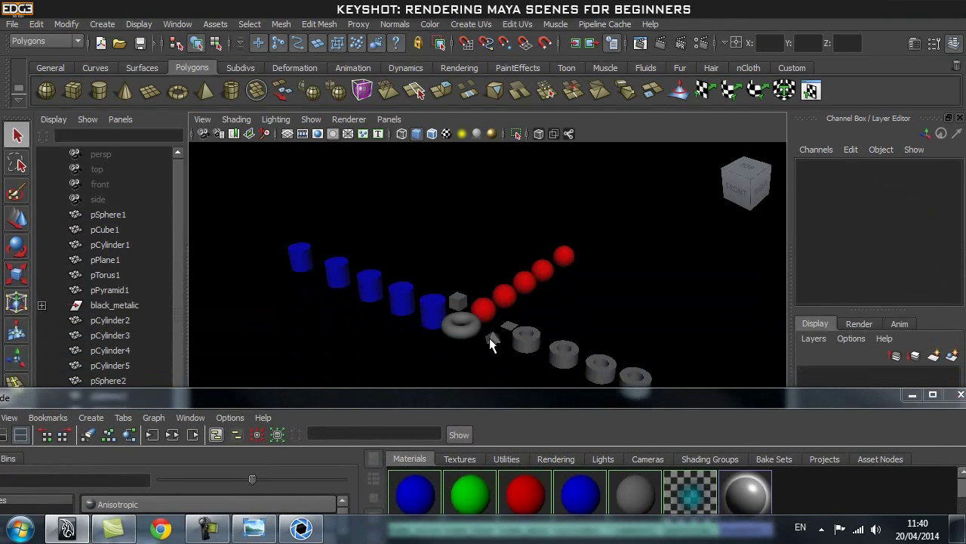
Select the pyramid, torus and cube and assign the green cube_face material to them.
{"action": "left_click", "coordinate": [491, 340]}
{"action": "left_click", "coordinate": [460, 324], "text": "shift"}
{"action": "left_click", "coordinate": [458, 301], "text": "shift"}
{"action": "left_click_drag", "start_coordinate": [541, 397], "coordinate": [522, 296]}
{"action": "right_click_drag", "start_coordinate": [448, 332], "coordinate": [482, 260]}
{"action": "left_click_drag", "start_coordinate": [474, 300], "coordinate": [457, 417]}
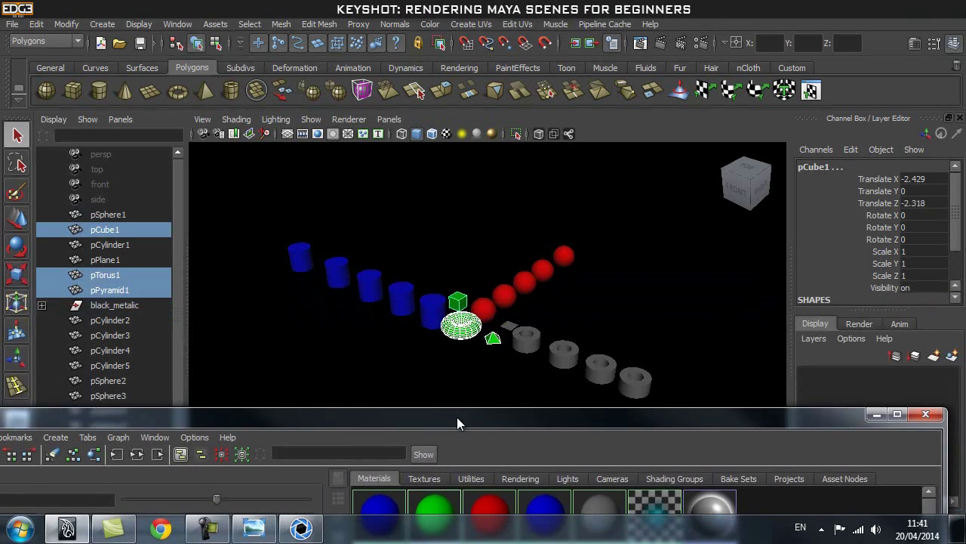
Duplicate the first pipe and move the copy in front of the torus to about X 0.95, Z 5.44.
{"action": "left_click", "coordinate": [528, 345]}
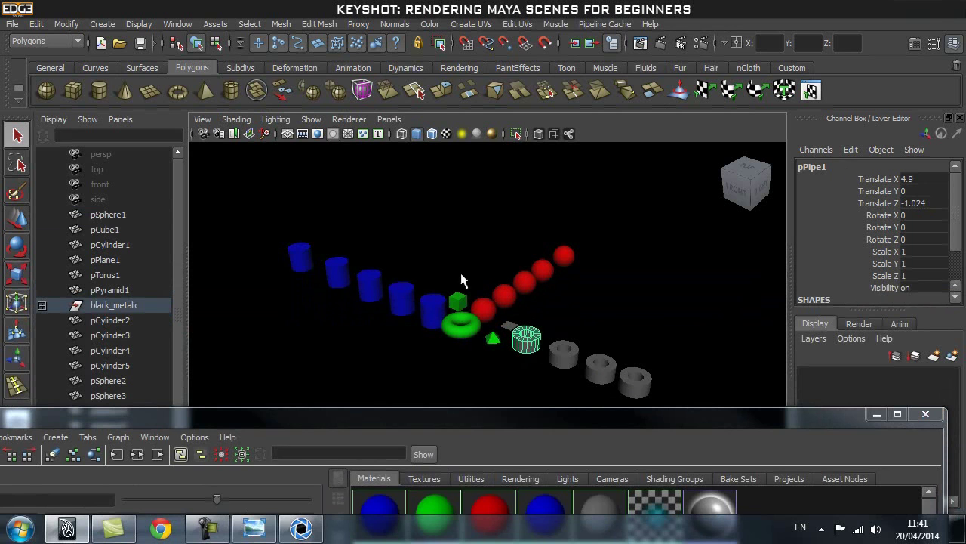
{"action": "key", "text": "w"}
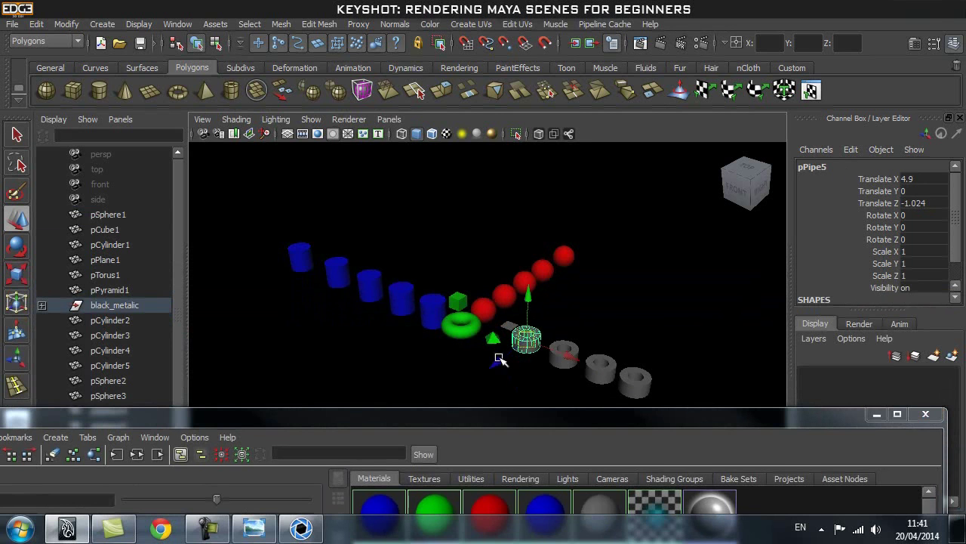
{"action": "left_click_drag", "start_coordinate": [499, 358], "coordinate": [420, 386]}
{"action": "left_click_drag", "start_coordinate": [509, 404], "coordinate": [460, 384]}
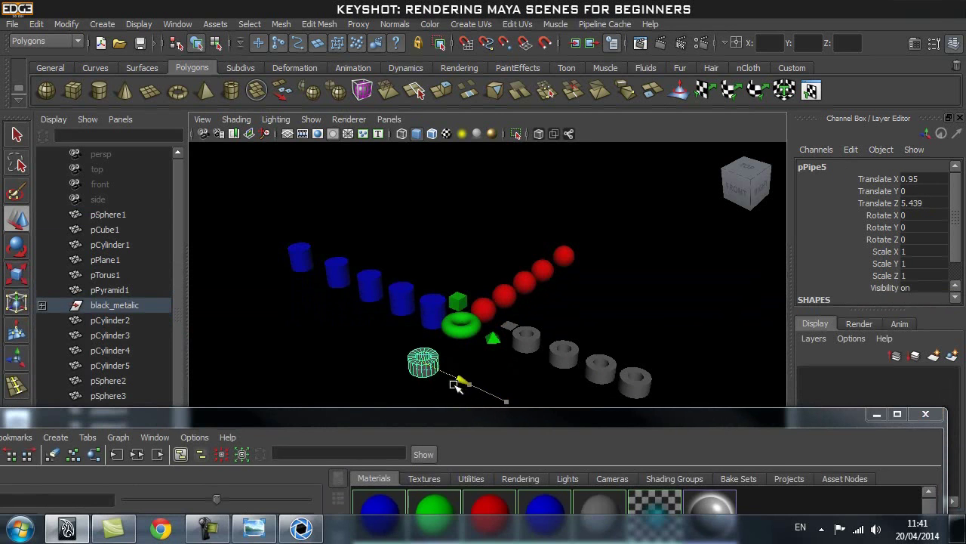
Switch the pipe copy to face selection and select part of the ring of faces on its top.
{"action": "key", "text": "f"}
{"action": "right_click_drag", "start_coordinate": [516, 370], "coordinate": [522, 302]}
{"action": "left_click", "coordinate": [493, 349]}
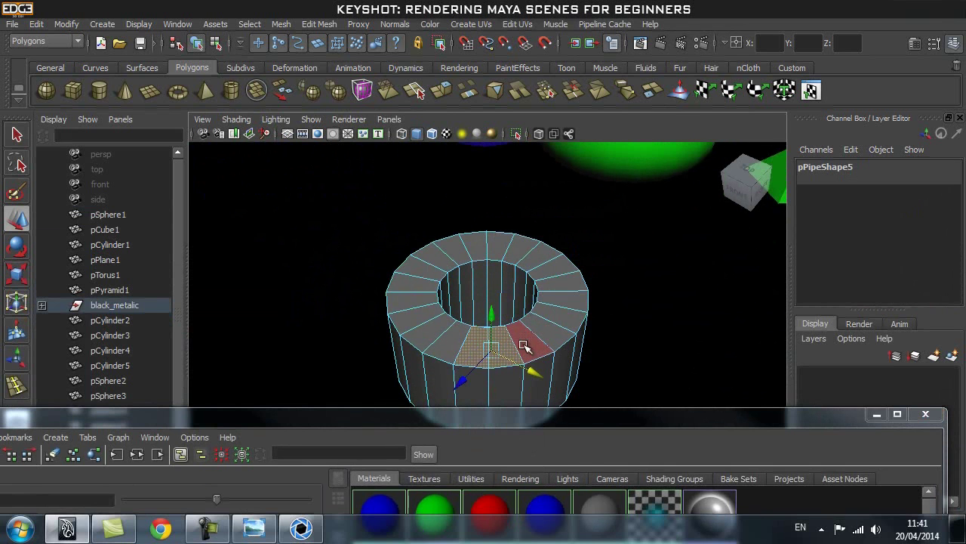
{"action": "double_click", "coordinate": [498, 249], "text": "shift"}
{"action": "left_click_drag", "start_coordinate": [664, 384], "coordinate": [600, 373], "text": "alt"}
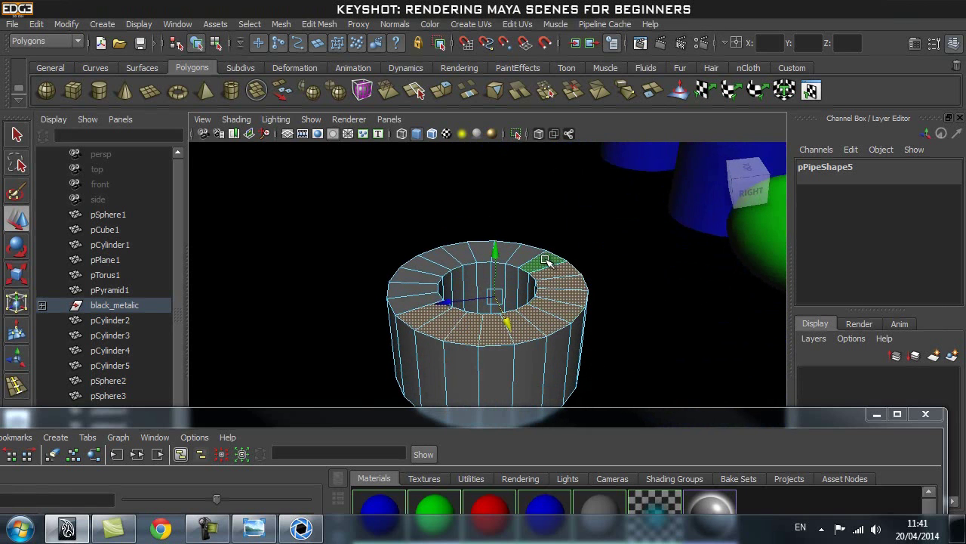
{"action": "right_click_drag", "start_coordinate": [613, 329], "coordinate": [436, 327], "text": "alt"}
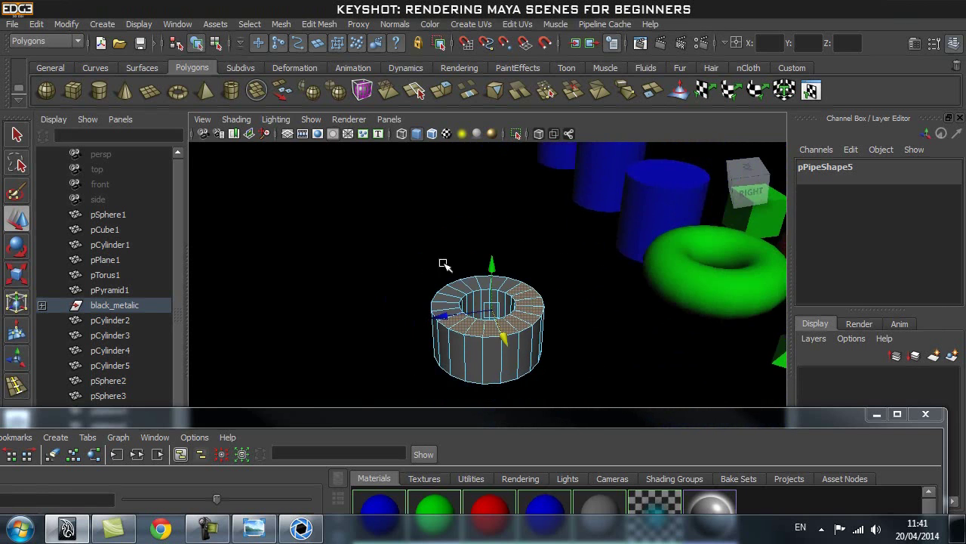
{"action": "left_click_drag", "start_coordinate": [445, 265], "coordinate": [473, 312], "text": "alt"}
Create a new Lambert material and set its color to magenta (H 300, S 1, V 1).
{"action": "left_click_drag", "start_coordinate": [463, 428], "coordinate": [511, 506]}
{"action": "left_click", "coordinate": [143, 342]}
{"action": "double_click", "coordinate": [448, 478]}
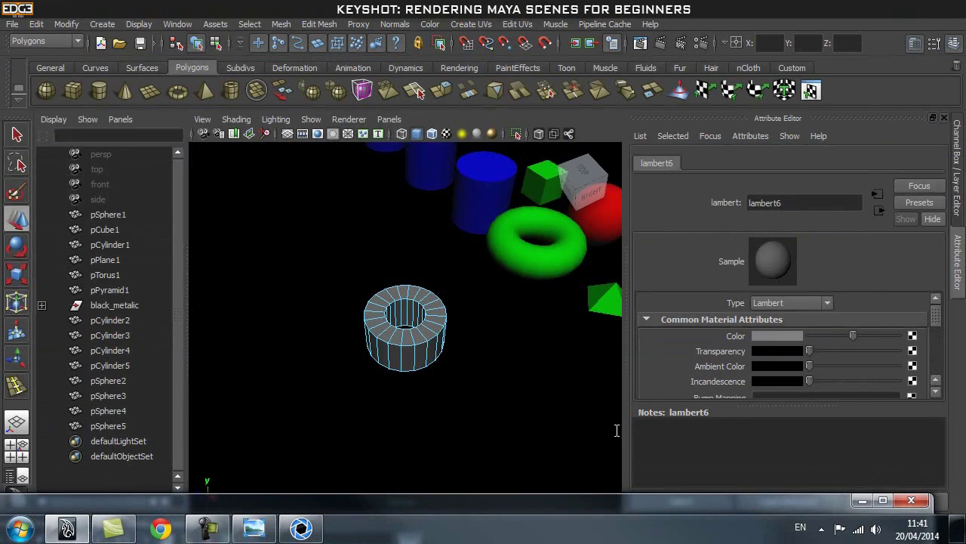
{"action": "left_click", "coordinate": [780, 335]}
{"action": "left_click", "coordinate": [813, 318]}
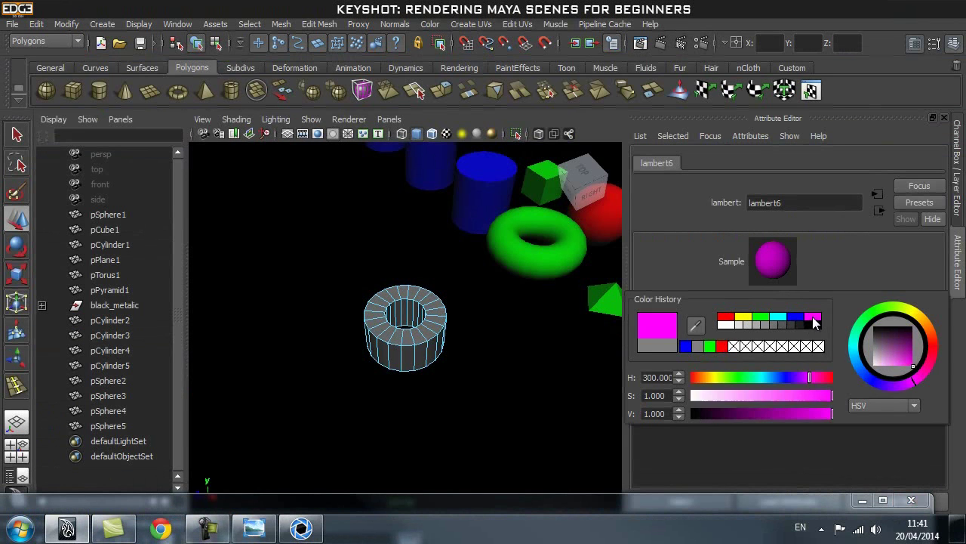
Select several top faces of the pipe copy and assign the magenta lambert6 material to them.
{"action": "right_click_drag", "start_coordinate": [431, 327], "coordinate": [440, 318]}
{"action": "left_click", "coordinate": [417, 335]}
{"action": "key", "text": "q"}
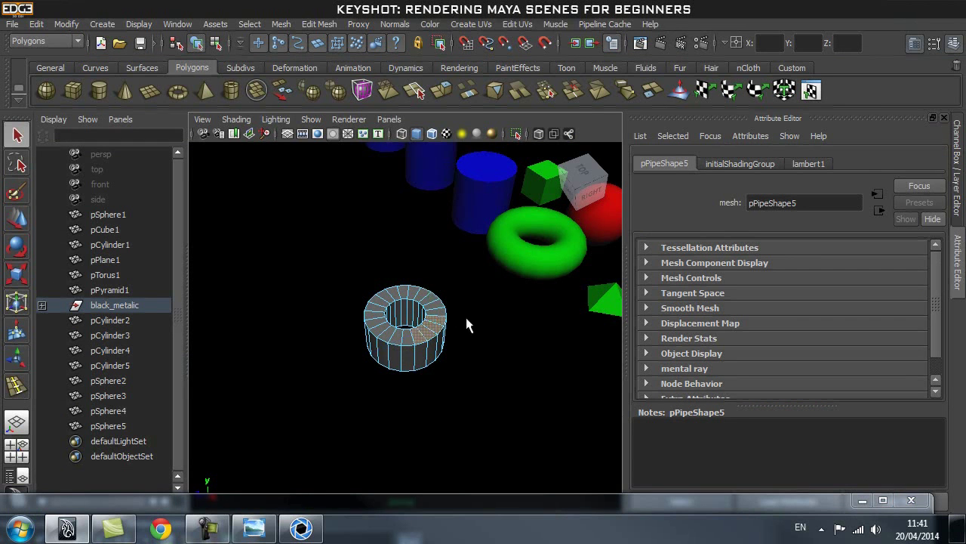
{"action": "left_click", "coordinate": [380, 500]}
{"action": "right_click_drag", "start_coordinate": [667, 355], "coordinate": [664, 286]}
{"action": "left_click_drag", "start_coordinate": [628, 259], "coordinate": [617, 473]}
Minimize the Hypershade window and clear the face selection.
{"action": "right_click_drag", "start_coordinate": [372, 348], "coordinate": [564, 344], "text": "alt"}
{"action": "left_click_drag", "start_coordinate": [564, 344], "coordinate": [585, 332], "text": "alt"}
{"action": "right_click_drag", "start_coordinate": [586, 332], "coordinate": [413, 293], "text": "alt"}
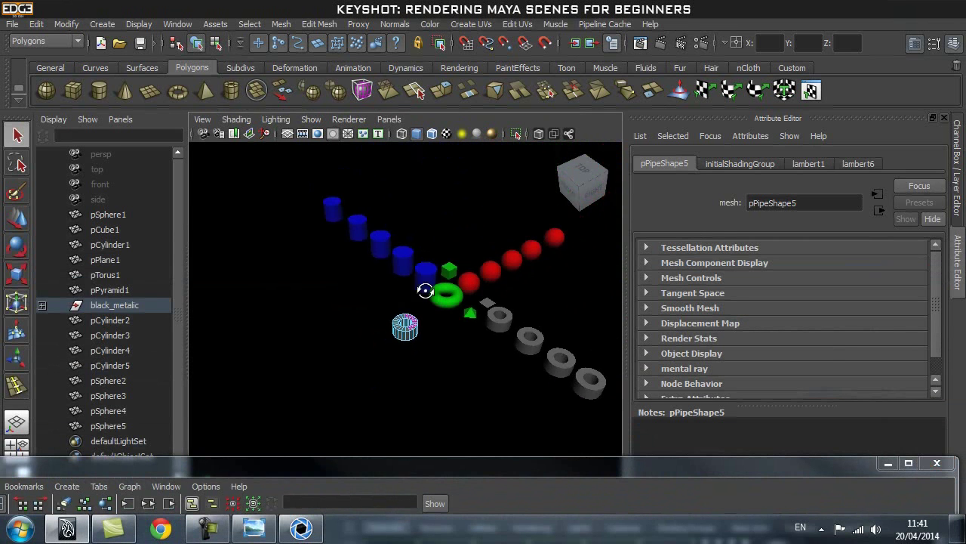
{"action": "left_click_drag", "start_coordinate": [412, 296], "coordinate": [321, 223], "text": "alt"}
{"action": "left_click_drag", "start_coordinate": [543, 466], "coordinate": [515, 353]}
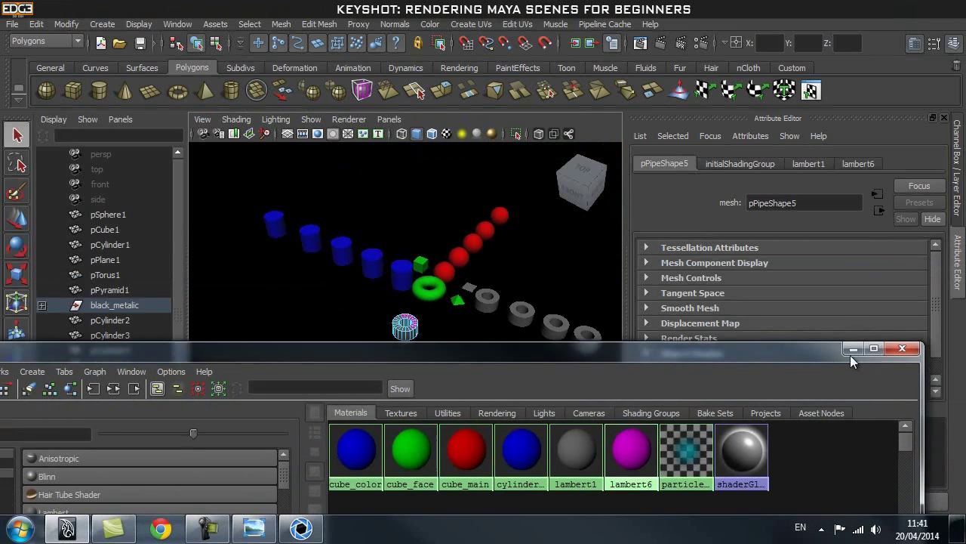
{"action": "left_click", "coordinate": [857, 351]}
{"action": "left_click", "coordinate": [515, 250]}
Frame the second grey pipe in the row for a closer look and clear the selection.
{"action": "left_click_drag", "start_coordinate": [515, 255], "coordinate": [570, 321], "text": "alt"}
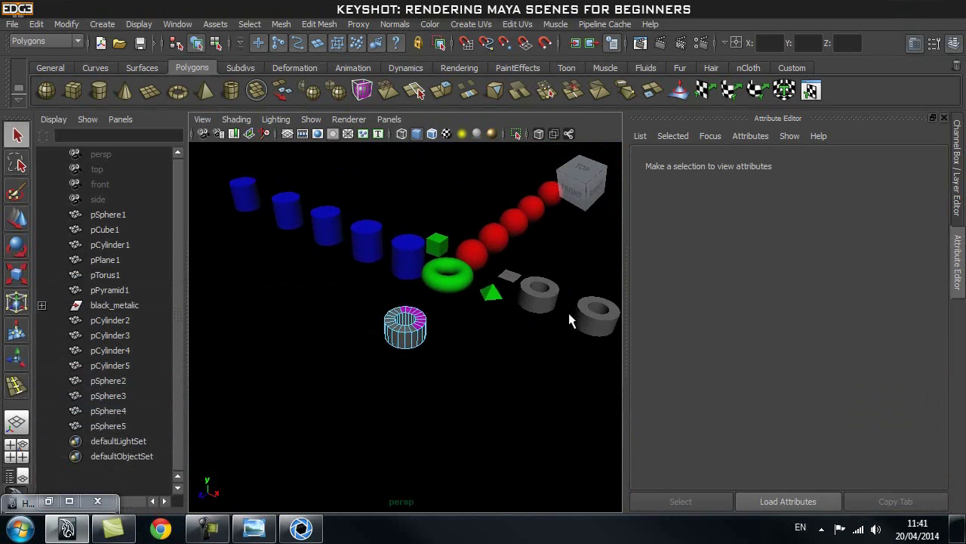
{"action": "left_click", "coordinate": [597, 320]}
{"action": "key", "text": "f"}
{"action": "right_click_drag", "start_coordinate": [534, 349], "coordinate": [360, 353], "text": "alt"}
{"action": "left_click", "coordinate": [445, 268]}
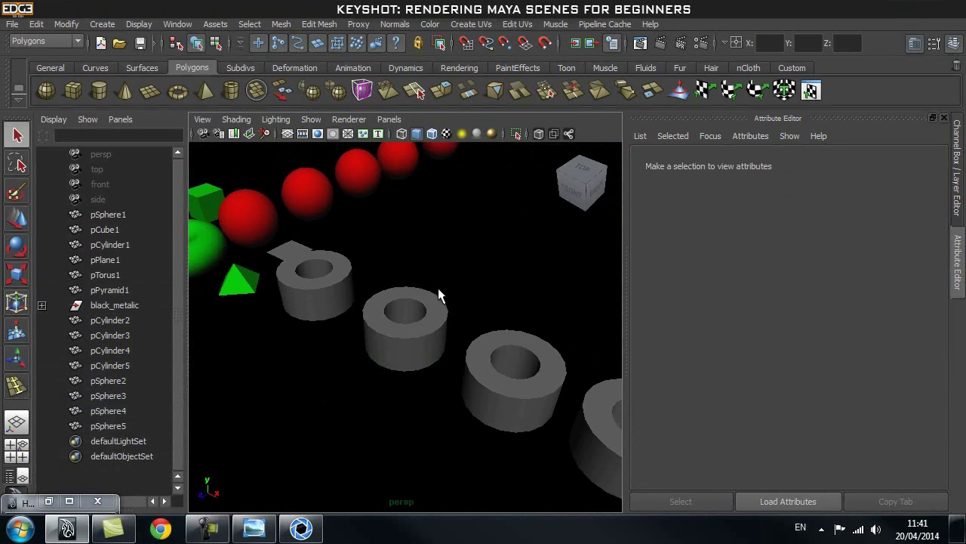
Switch to KeyShot with the keyshot_rendering_test scene.
{"action": "left_click", "coordinate": [898, 21]}
{"action": "left_click", "coordinate": [294, 532]}
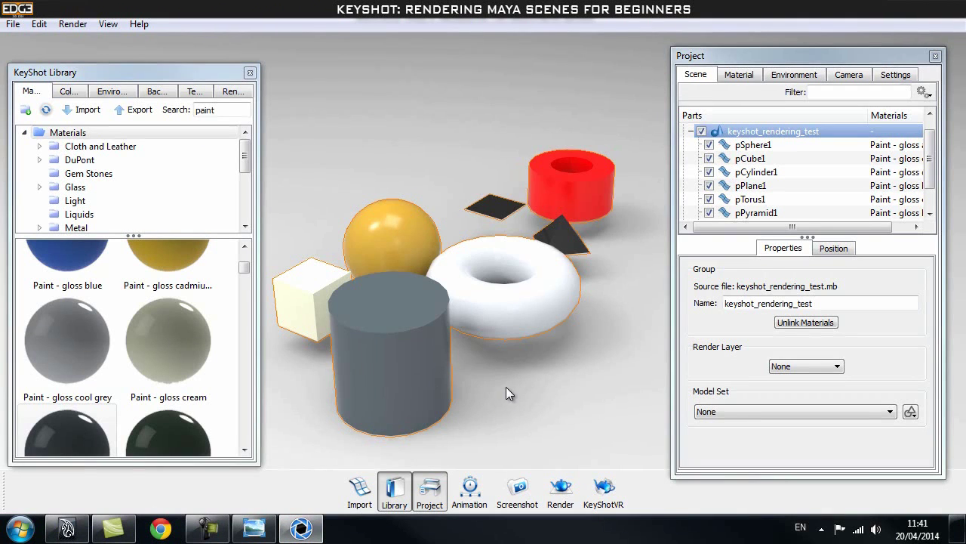
Start a new empty scene in place of the open keyshot_rendering_test scene.
{"action": "left_click", "coordinate": [14, 25]}
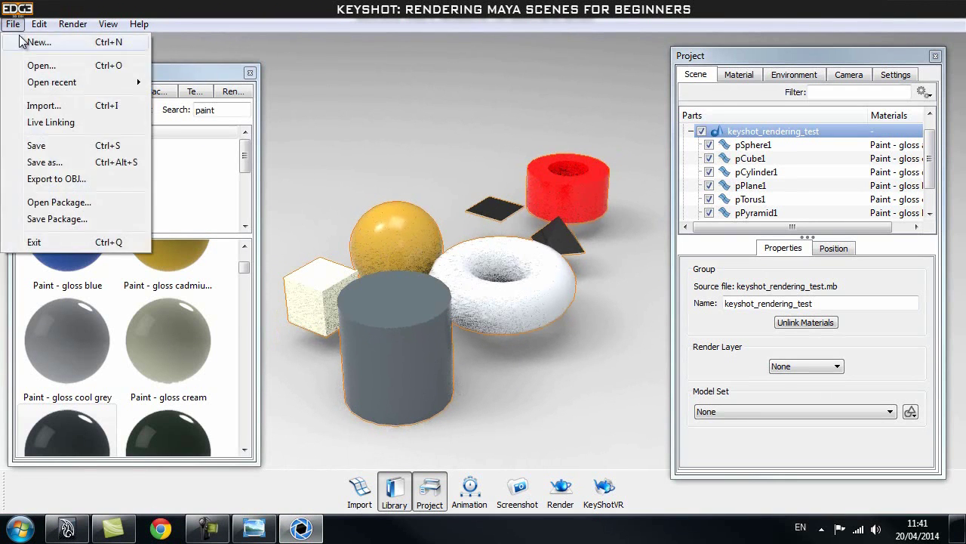
{"action": "left_click", "coordinate": [37, 42]}
{"action": "left_click", "coordinate": [496, 280]}
Import keyshot_rendering_test.mb with centred geometry, snapped to ground, automatic size and Y up, and maximize the window.
{"action": "left_click", "coordinate": [19, 30]}
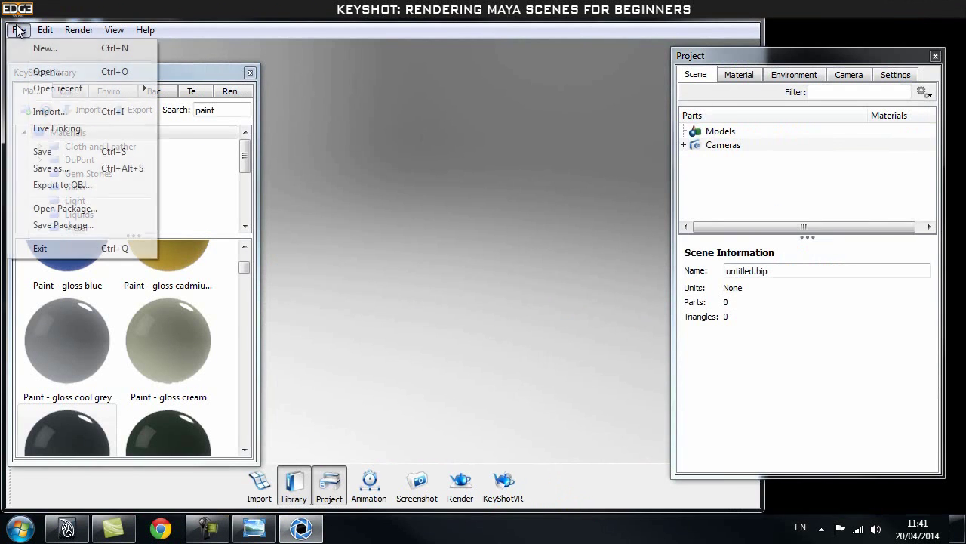
{"action": "left_click", "coordinate": [76, 113]}
{"action": "left_click", "coordinate": [243, 202]}
{"action": "left_click", "coordinate": [603, 406]}
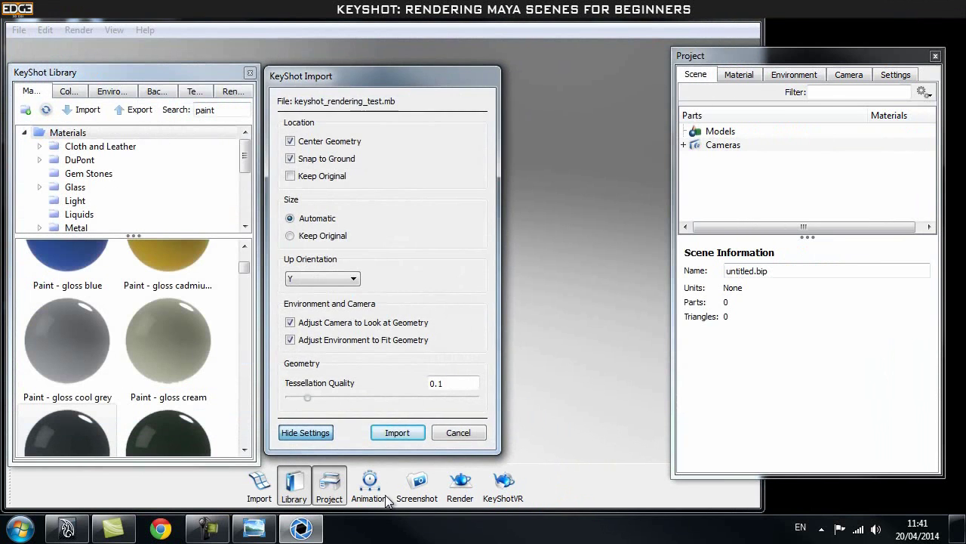
{"action": "left_click", "coordinate": [404, 434]}
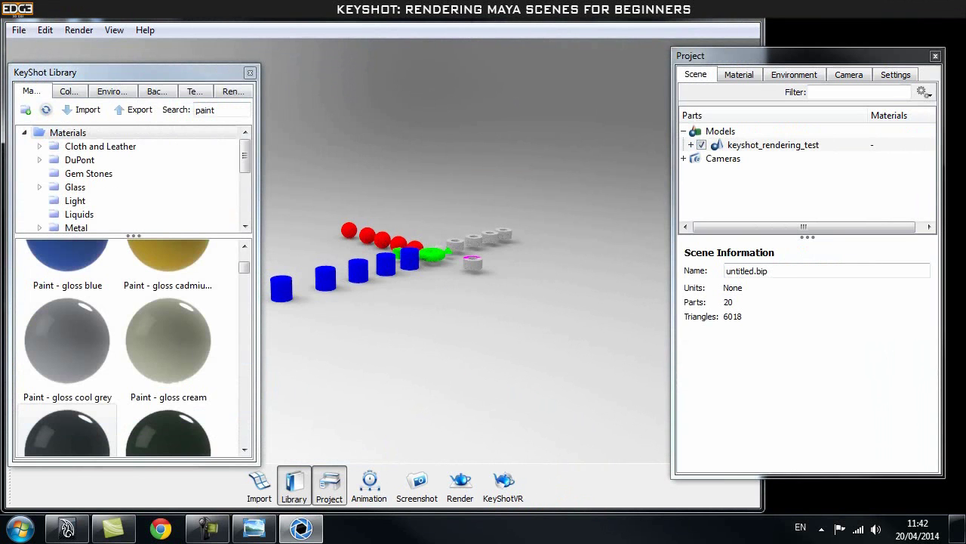
{"action": "double_click", "coordinate": [587, 21]}
Search the material library for "blue paint" and apply Paint - gloss blue to the blue cylinders.
{"action": "left_click_drag", "start_coordinate": [481, 254], "coordinate": [538, 274]}
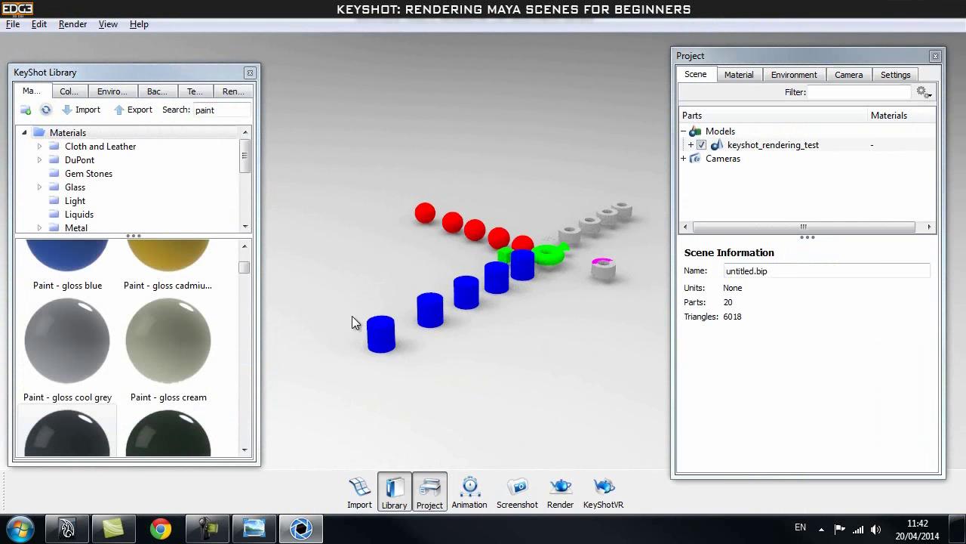
{"action": "scroll", "coordinate": [485, 294], "scroll_direction": "up", "scroll_amount": 1}
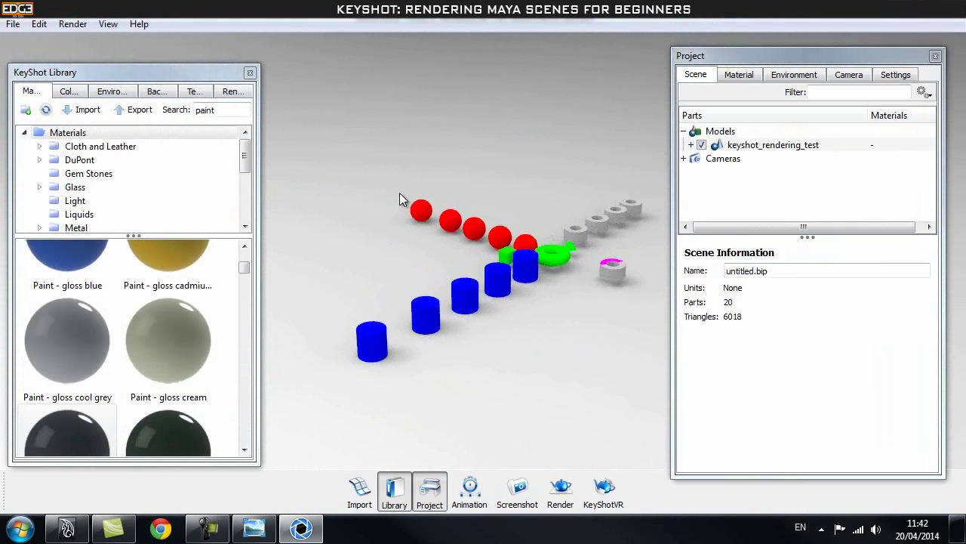
{"action": "left_click_drag", "start_coordinate": [528, 256], "coordinate": [529, 219]}
{"action": "left_click_drag", "start_coordinate": [472, 290], "coordinate": [490, 304]}
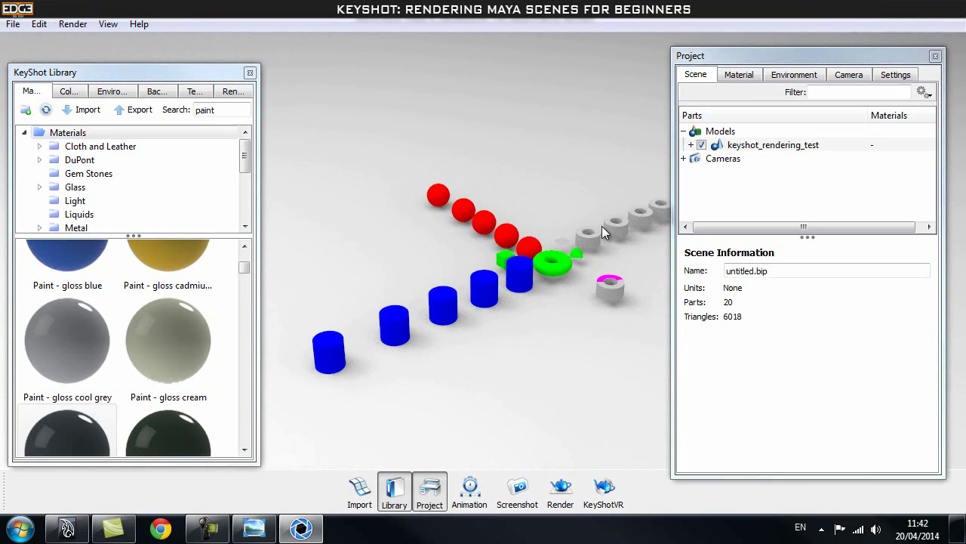
{"action": "left_click_drag", "start_coordinate": [471, 352], "coordinate": [284, 275]}
{"action": "left_click_drag", "start_coordinate": [164, 74], "coordinate": [156, 61]}
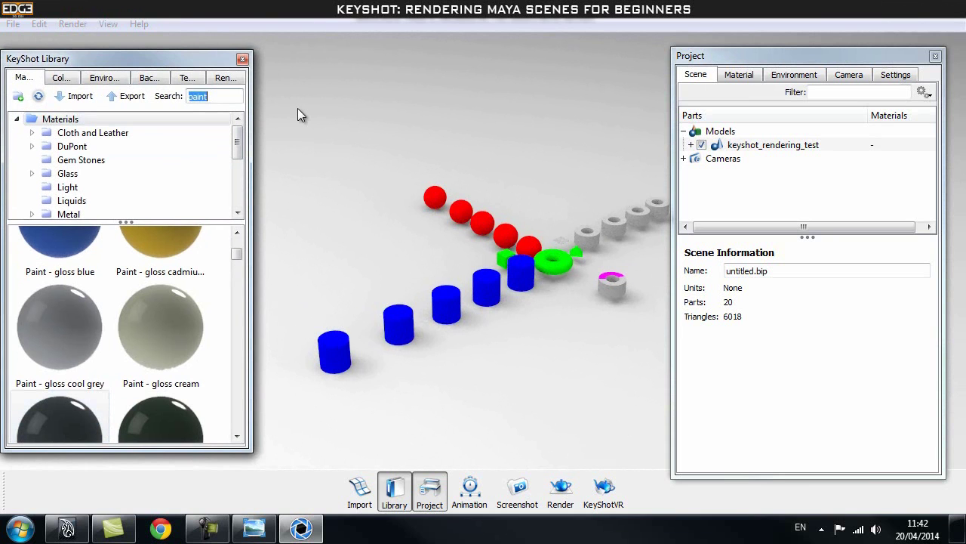
{"action": "type", "text": "blue paint"}
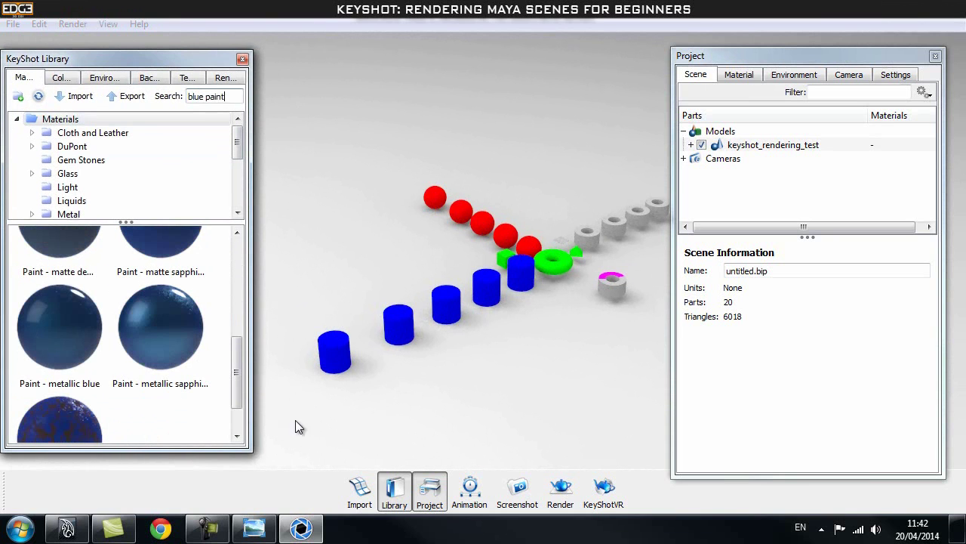
{"action": "left_click_drag", "start_coordinate": [234, 367], "coordinate": [236, 266]}
{"action": "left_click_drag", "start_coordinate": [59, 267], "coordinate": [524, 268]}
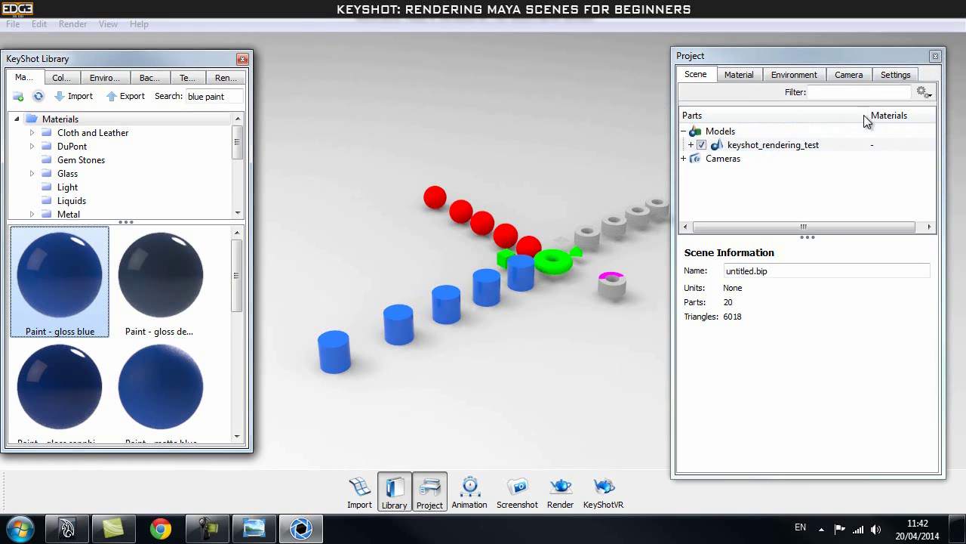
Search the material library for "red paint" and apply Paint - gloss red to the red spheres.
{"action": "triple_click", "coordinate": [206, 96]}
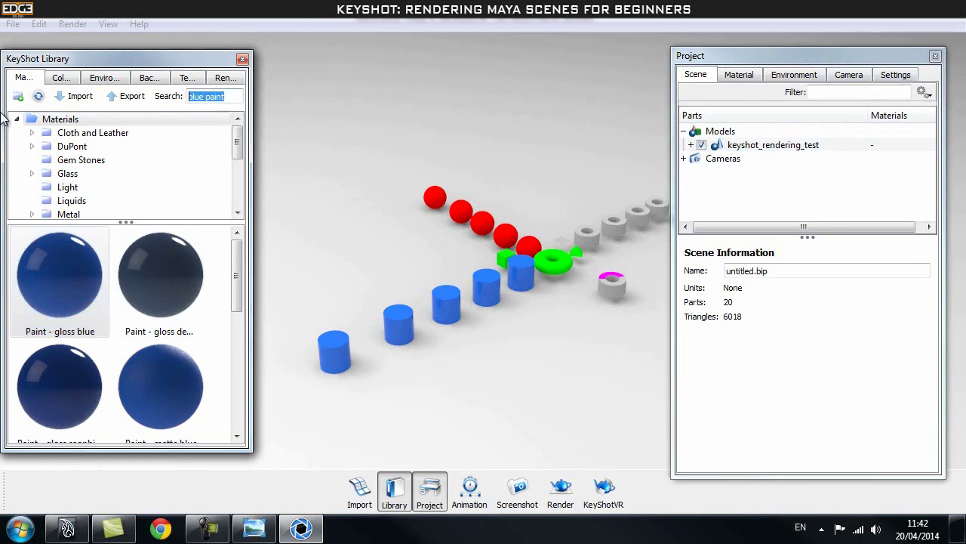
{"action": "type", "text": "red paint"}
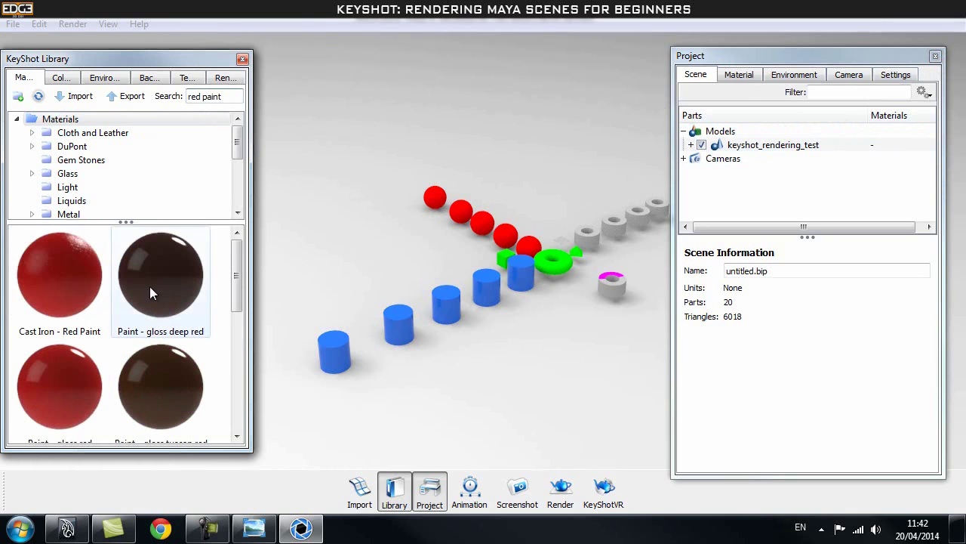
{"action": "mouse_move", "coordinate": [36, 388]}
{"action": "left_mouse_down"}
{"action": "mouse_move", "coordinate": [469, 185]}
{"action": "mouse_move", "coordinate": [505, 235]}
{"action": "left_mouse_up"}
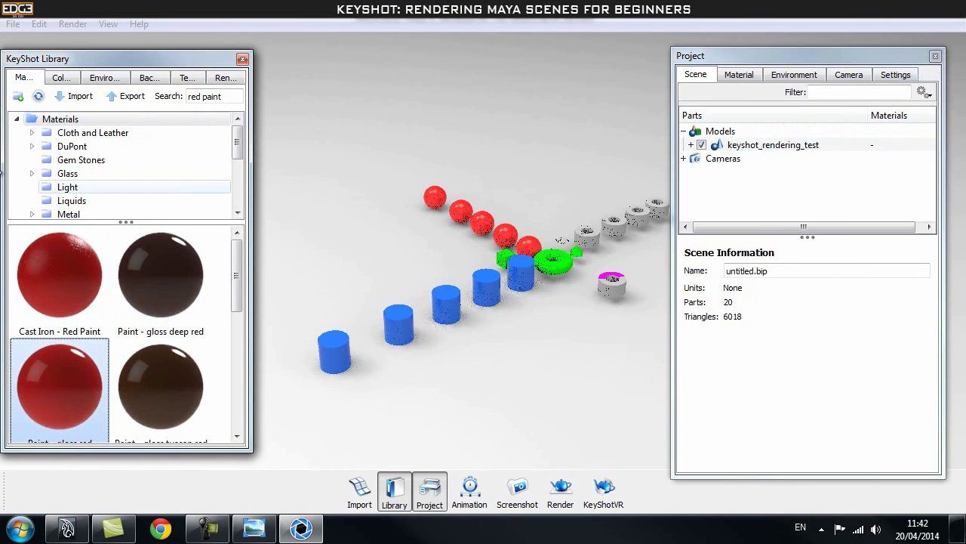
Search the material library for "gree" and apply the anodized brushed green material to the green torus group.
{"action": "triple_click", "coordinate": [230, 96]}
{"action": "type", "text": "ga"}
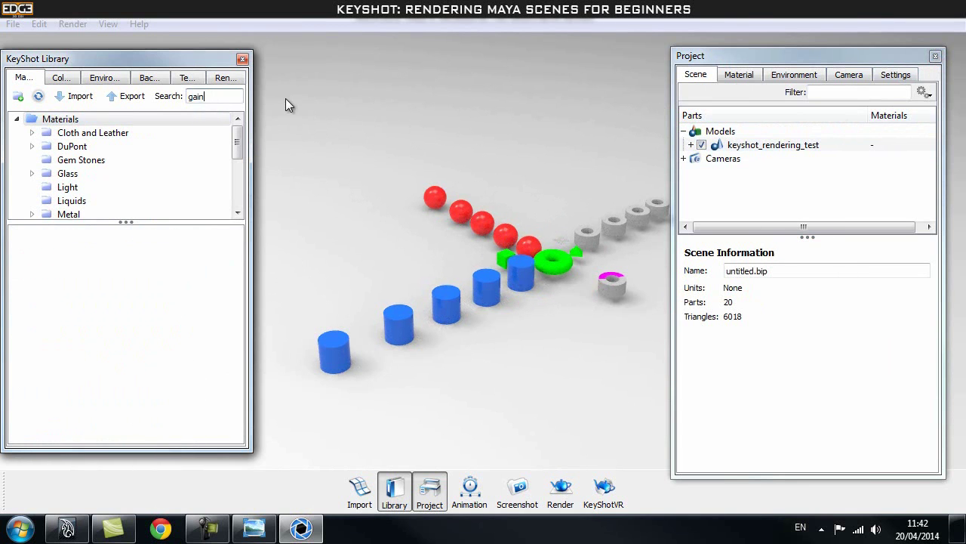
{"action": "key", "text": "BackSpace"}
{"action": "type", "text": "ree"}
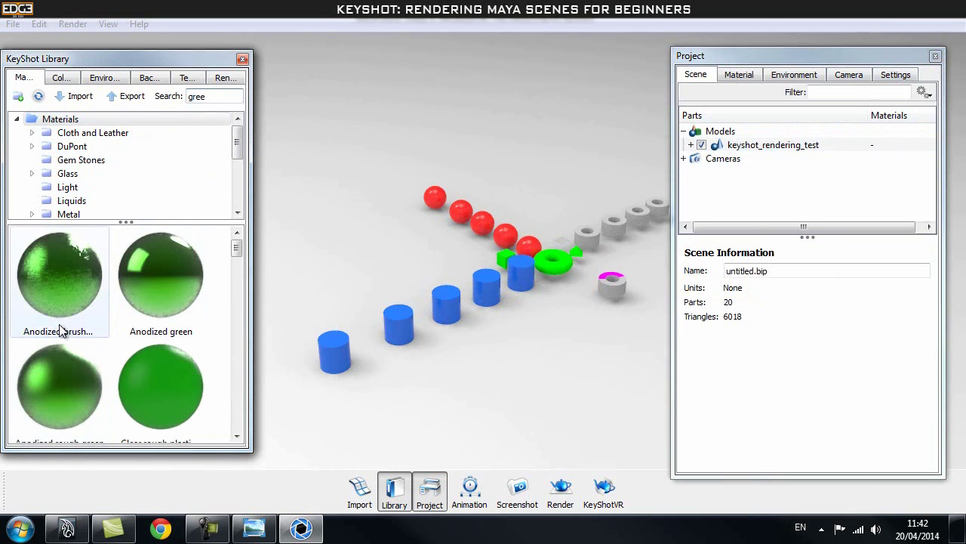
{"action": "mouse_move", "coordinate": [63, 295]}
{"action": "left_mouse_down"}
{"action": "mouse_move", "coordinate": [73, 271]}
{"action": "mouse_move", "coordinate": [305, 314]}
{"action": "mouse_move", "coordinate": [561, 258]}
{"action": "left_mouse_up"}
From the DuPont materials, apply a dark paint to the pipe's magenta top faces and A Little Lilac_745657 to the grey pipes.
{"action": "left_click_drag", "start_coordinate": [567, 318], "coordinate": [475, 322]}
{"action": "middle_click_drag", "start_coordinate": [476, 321], "coordinate": [473, 220]}
{"action": "scroll", "coordinate": [494, 292], "scroll_direction": "up", "scroll_amount": 4}
{"action": "left_click_drag", "start_coordinate": [494, 293], "coordinate": [438, 244]}
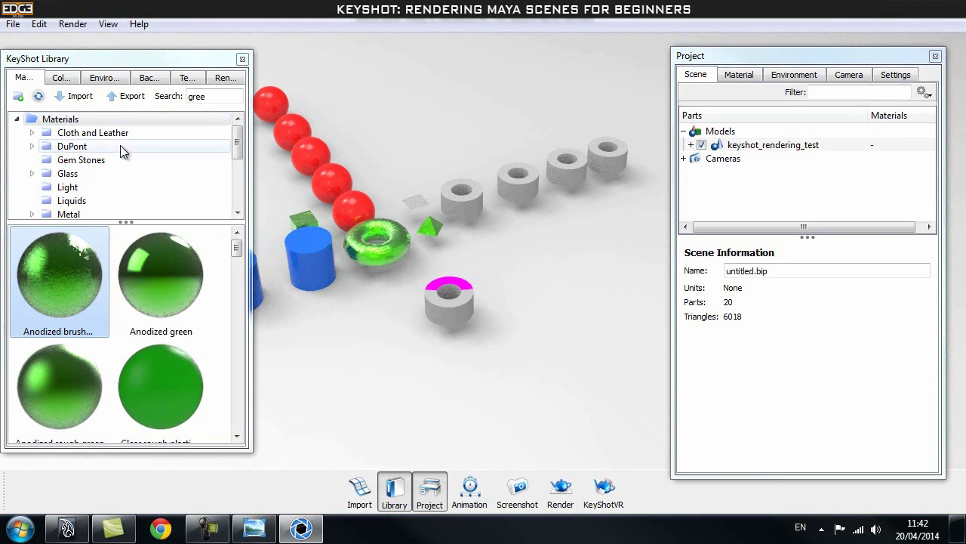
{"action": "left_click", "coordinate": [72, 146]}
{"action": "left_click_drag", "start_coordinate": [202, 344], "coordinate": [440, 280]}
{"action": "left_click_drag", "start_coordinate": [90, 300], "coordinate": [449, 302]}
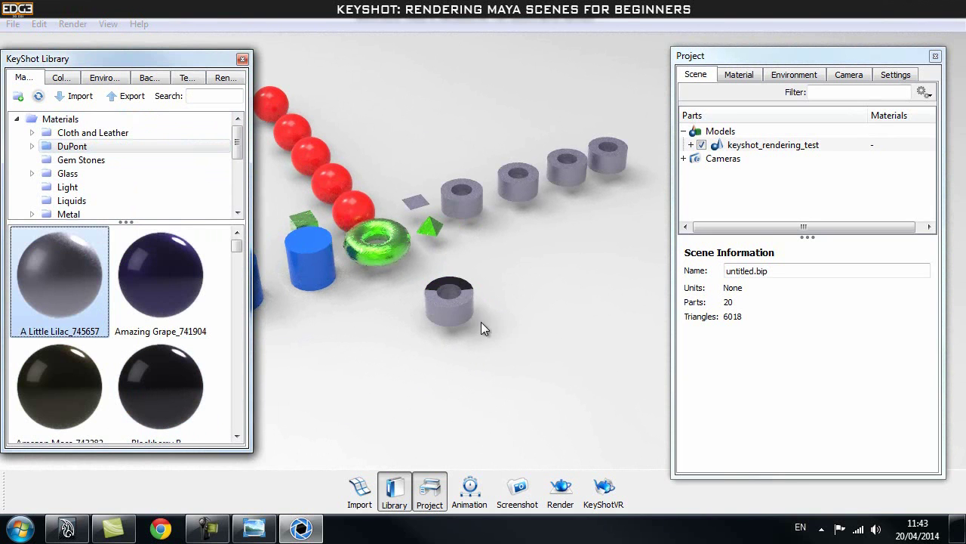
Inspect the materials on the spheres, torus, cylinders and two-material pipe from several angles.
{"action": "left_click", "coordinate": [520, 341]}
{"action": "scroll", "coordinate": [520, 341], "scroll_direction": "up", "scroll_amount": 1}
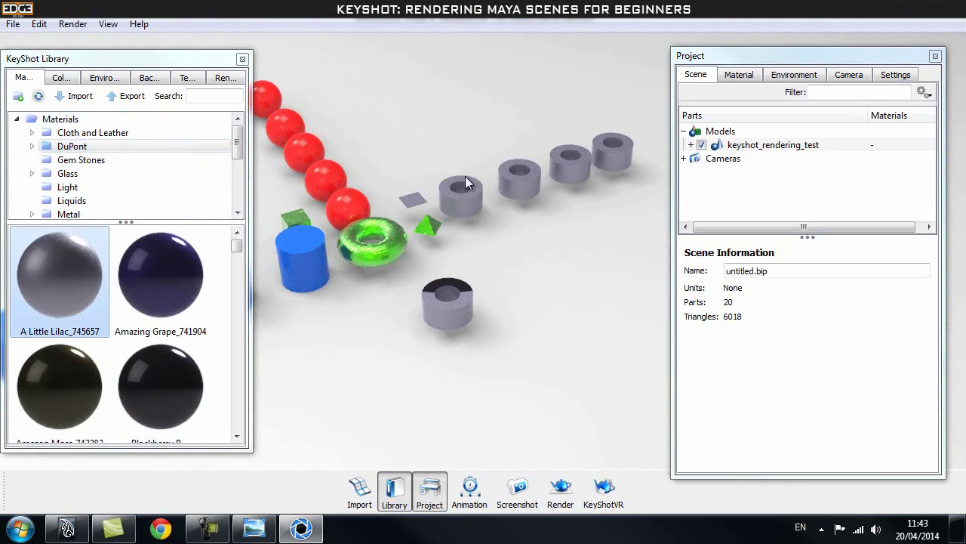
{"action": "left_click_drag", "start_coordinate": [541, 209], "coordinate": [490, 277]}
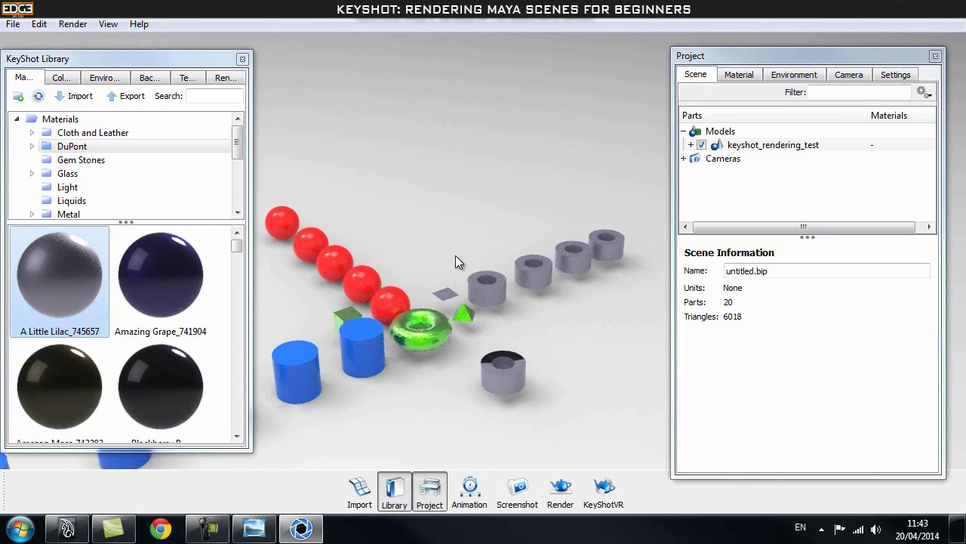
{"action": "left_click_drag", "start_coordinate": [549, 345], "coordinate": [528, 303]}
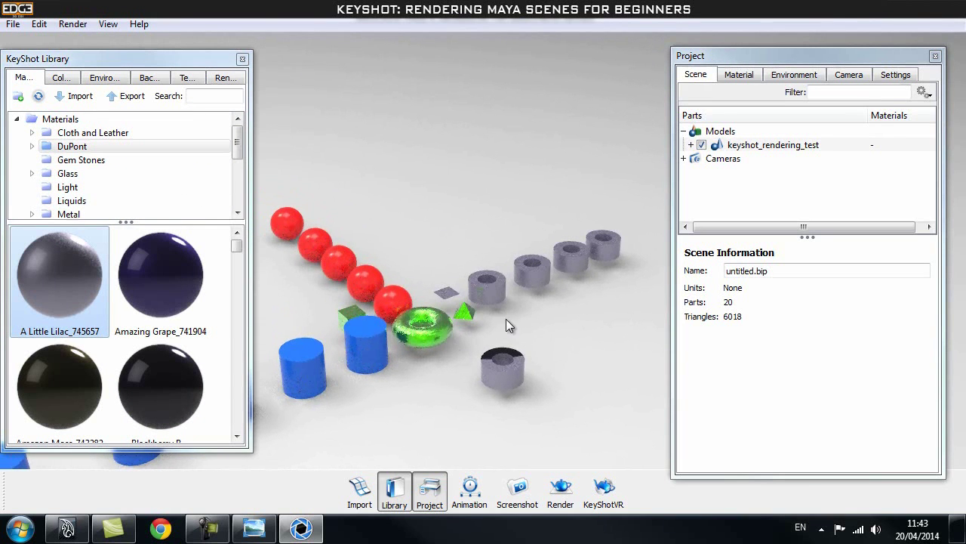
{"action": "left_click_drag", "start_coordinate": [506, 358], "coordinate": [495, 333]}
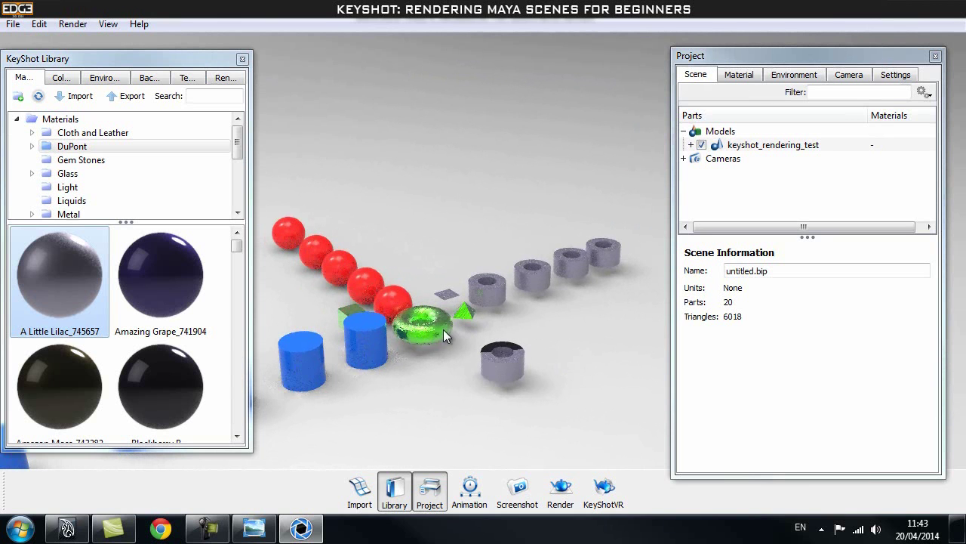
{"action": "left_click_drag", "start_coordinate": [457, 373], "coordinate": [434, 370]}
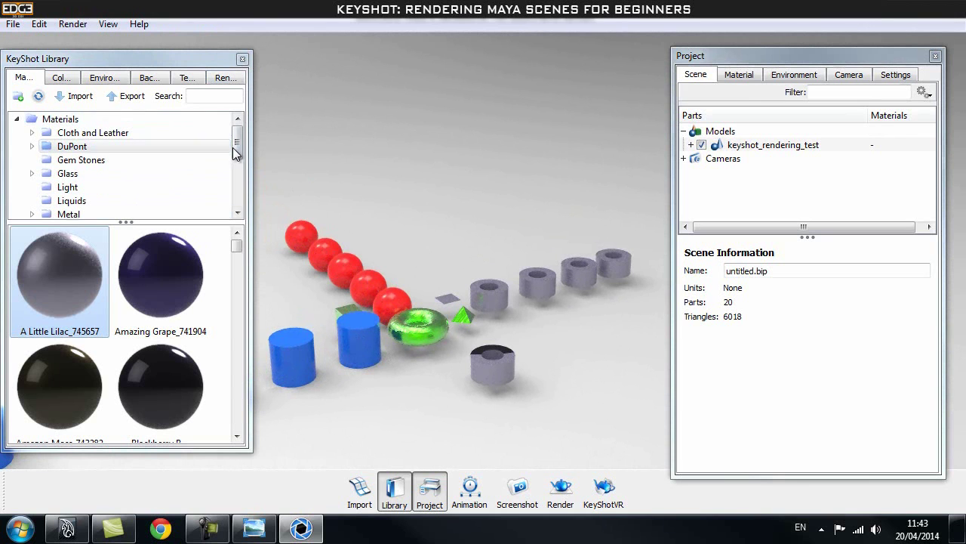
Apply the interior hdri-locations industrial environment to the scene and close the library.
{"action": "left_click_drag", "start_coordinate": [237, 145], "coordinate": [323, 115]}
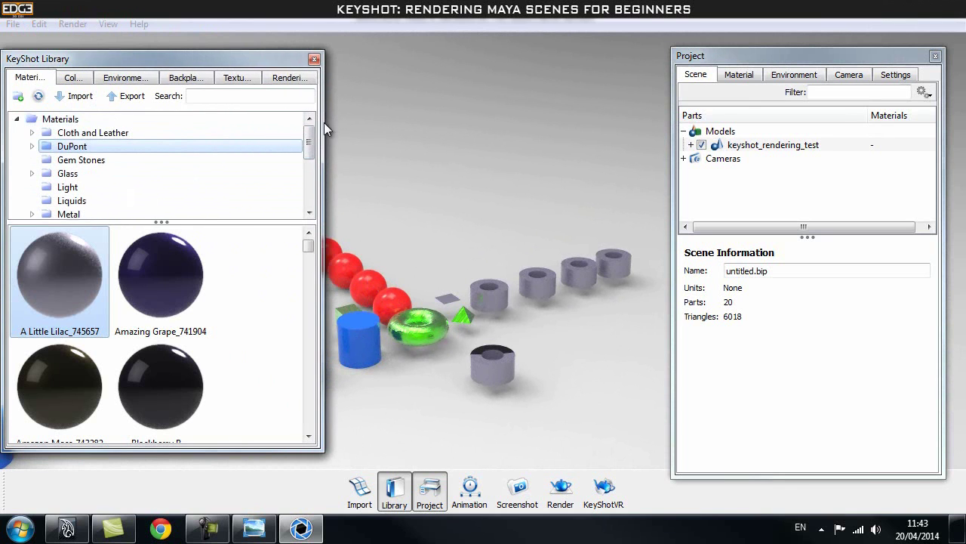
{"action": "left_click", "coordinate": [137, 78]}
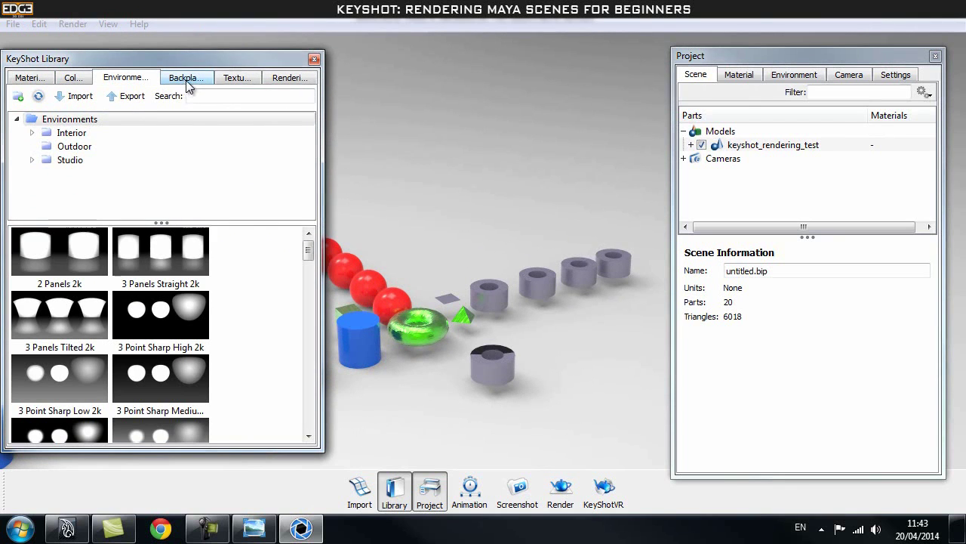
{"action": "left_click_drag", "start_coordinate": [108, 58], "coordinate": [117, 54]}
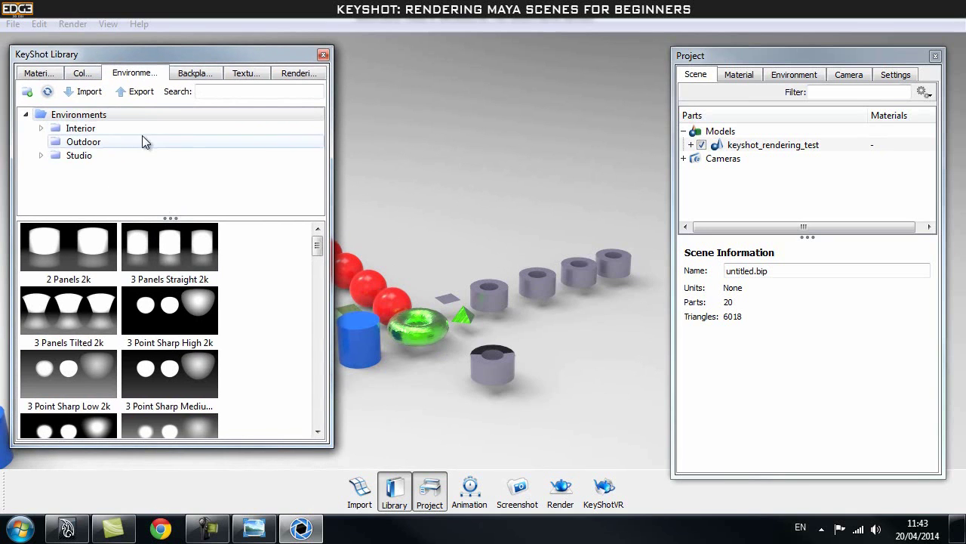
{"action": "left_click", "coordinate": [111, 129]}
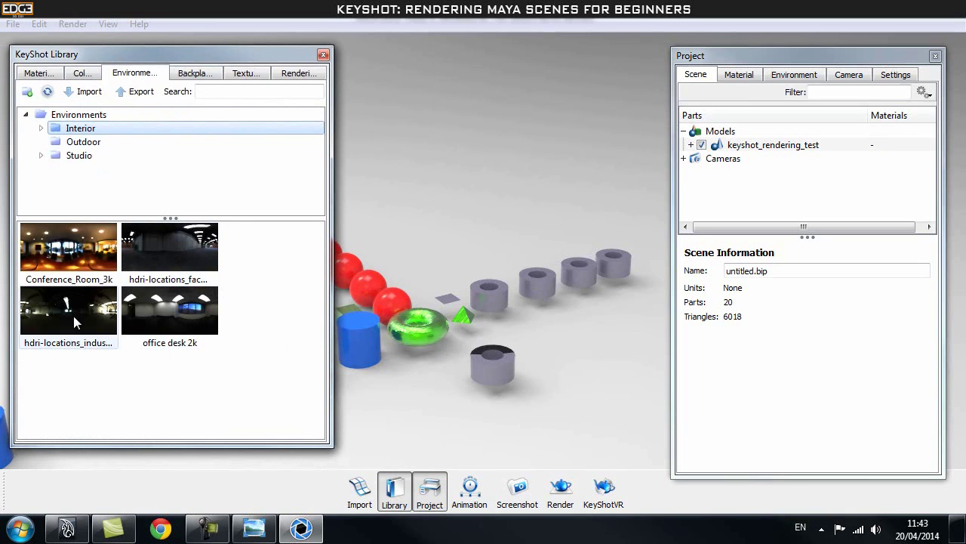
{"action": "left_click_drag", "start_coordinate": [66, 318], "coordinate": [374, 201]}
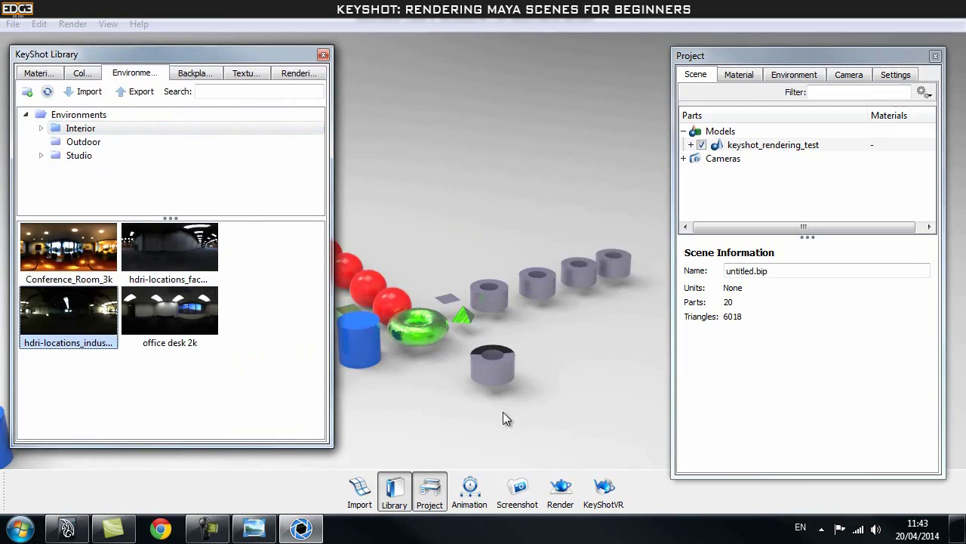
{"action": "left_click_drag", "start_coordinate": [483, 379], "coordinate": [390, 343]}
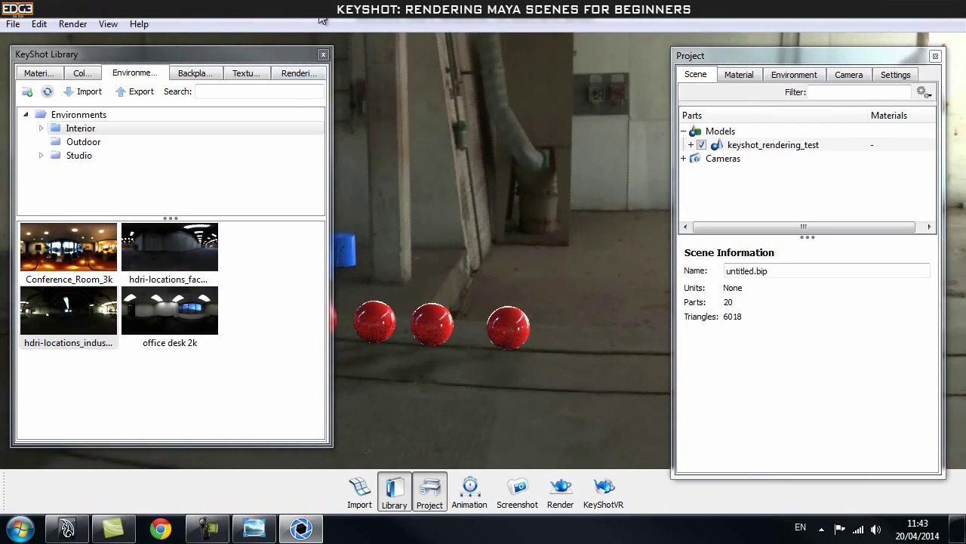
{"action": "left_click", "coordinate": [323, 55]}
Move the whole keyshot_rendering_test model slightly along its vertical axis.
{"action": "left_click_drag", "start_coordinate": [569, 284], "coordinate": [406, 332]}
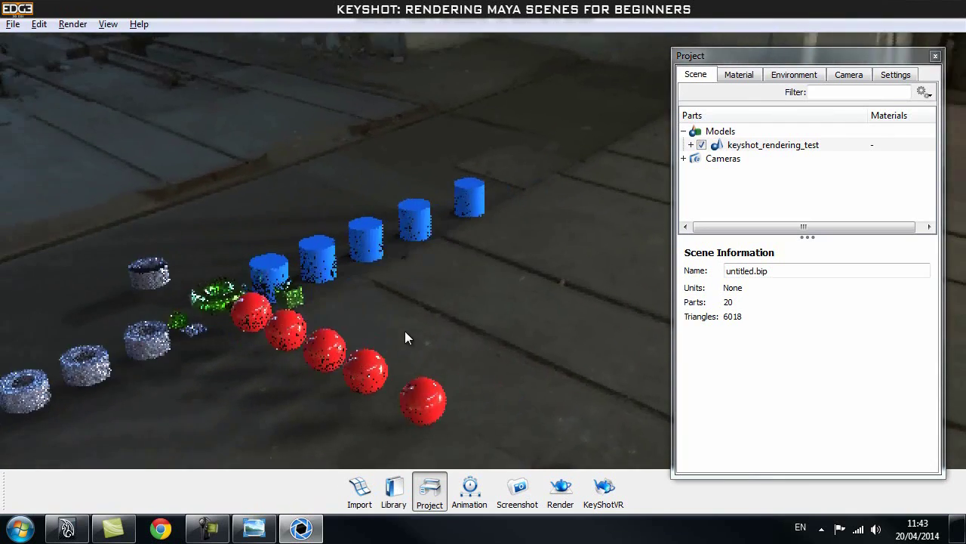
{"action": "right_click", "coordinate": [369, 243]}
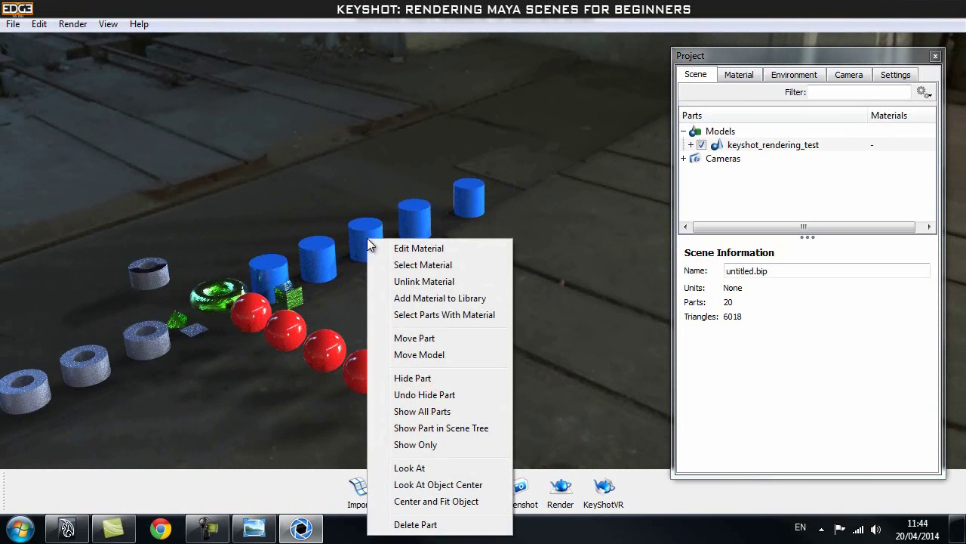
{"action": "left_click", "coordinate": [464, 355]}
{"action": "left_click_drag", "start_coordinate": [323, 305], "coordinate": [324, 282]}
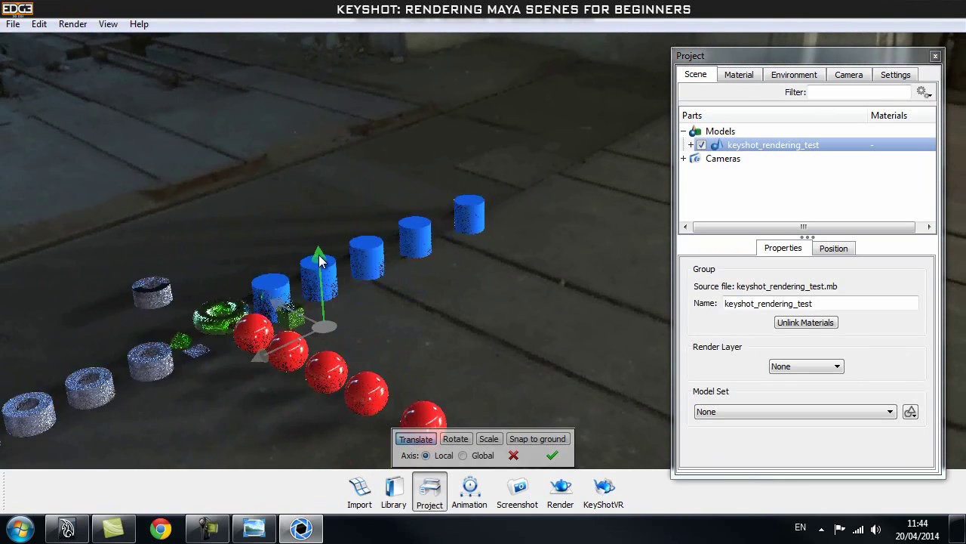
Select the blue cylinder pCylinder4 and start moving it as a single part.
{"action": "right_click", "coordinate": [506, 306]}
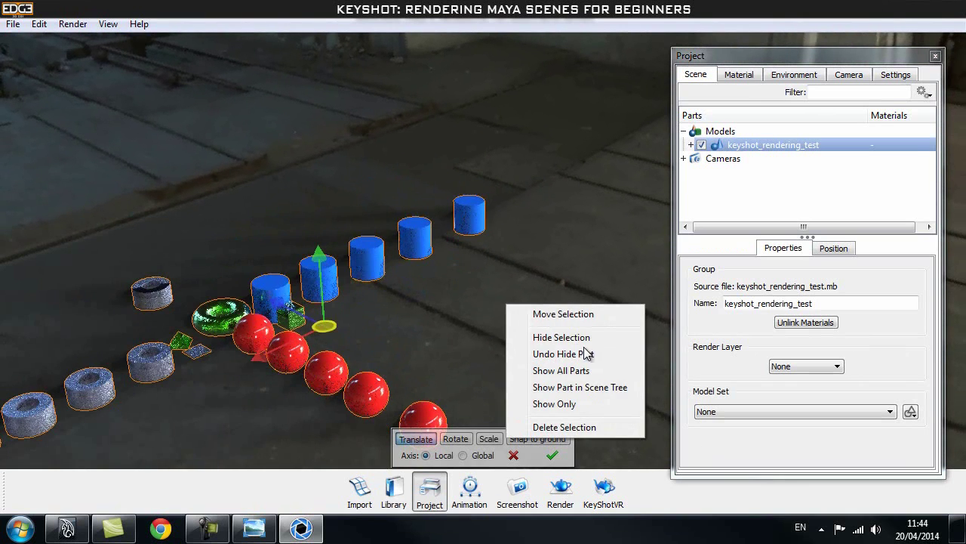
{"action": "left_click", "coordinate": [401, 264]}
{"action": "right_click", "coordinate": [396, 239]}
{"action": "right_click", "coordinate": [421, 228]}
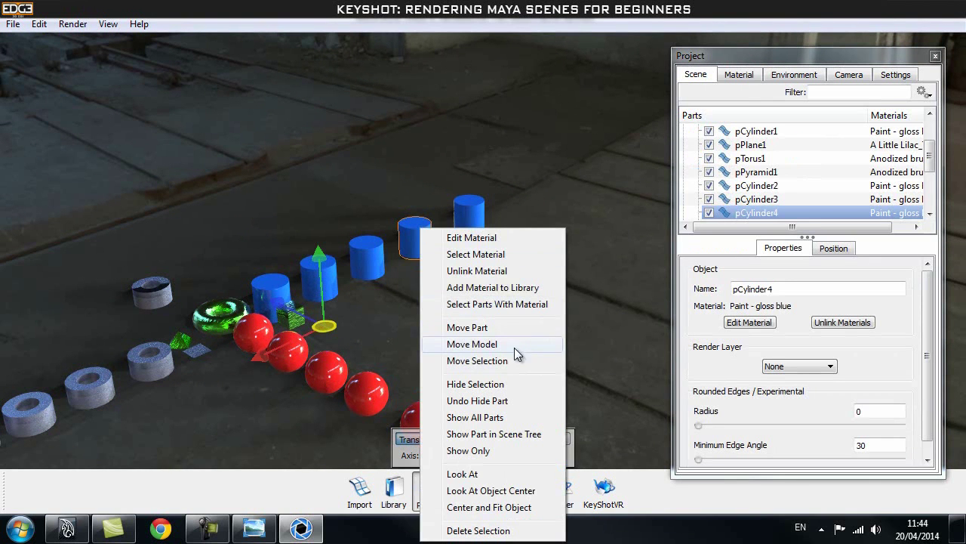
{"action": "left_click", "coordinate": [484, 328]}
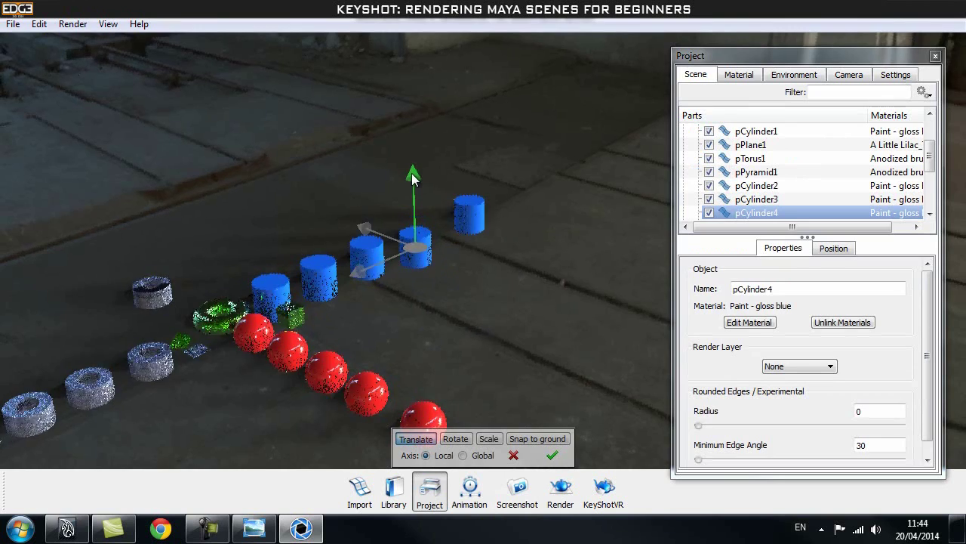
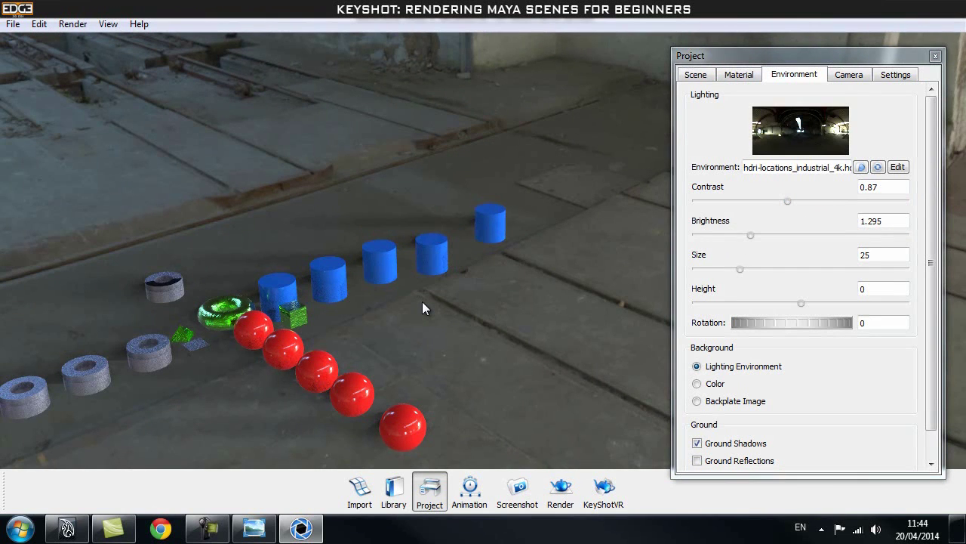
Lower the environment brightness to 0.764 and set the environment rotation to 345.
{"action": "key", "text": "Down"}
{"action": "key", "text": "Down"}
{"action": "key", "text": "Down"}
{"action": "key", "text": "Down"}
{"action": "key", "text": "Up"}
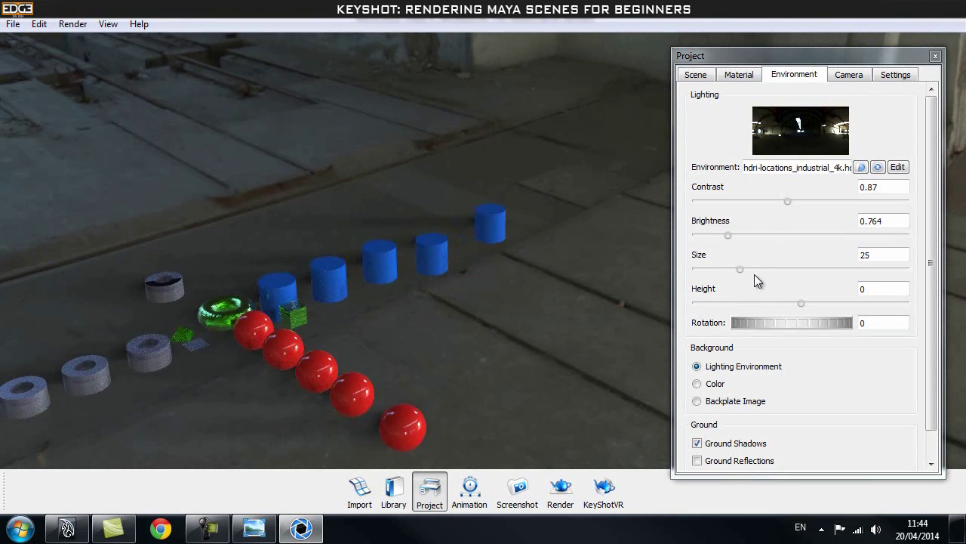
{"action": "left_click_drag", "start_coordinate": [834, 325], "coordinate": [806, 328]}
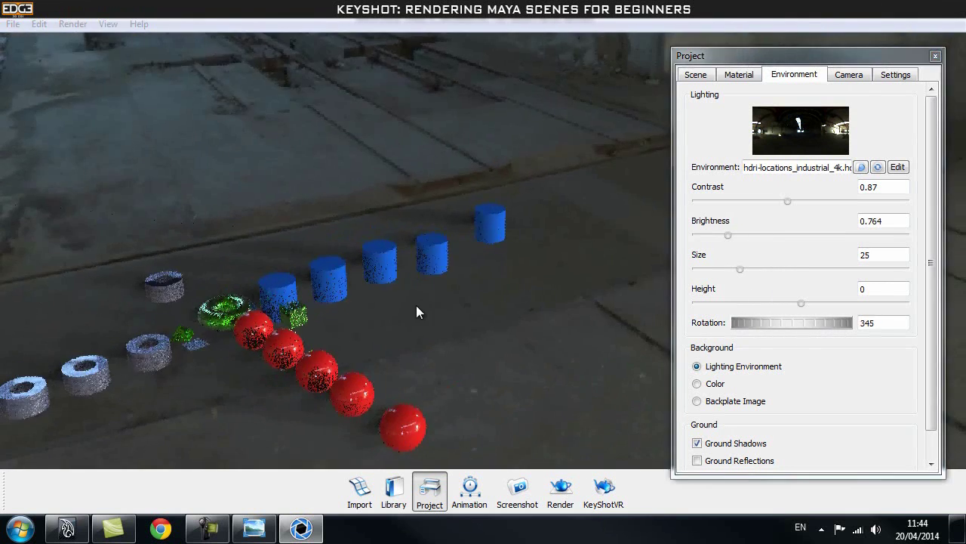
Aim the camera at the green cube with Look At and frame the torus, cube and nearest red spheres close up.
{"action": "right_click", "coordinate": [331, 294]}
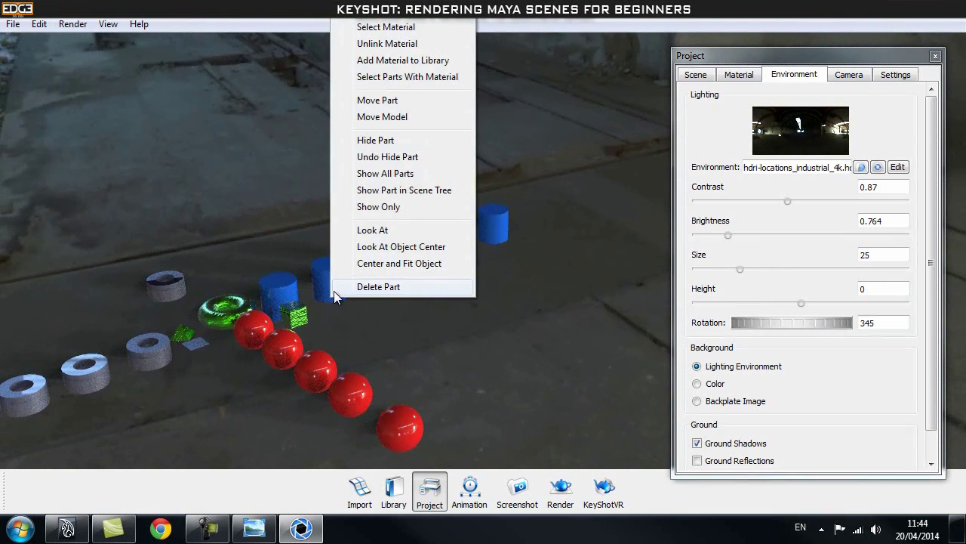
{"action": "left_click", "coordinate": [301, 319]}
{"action": "right_click", "coordinate": [304, 320]}
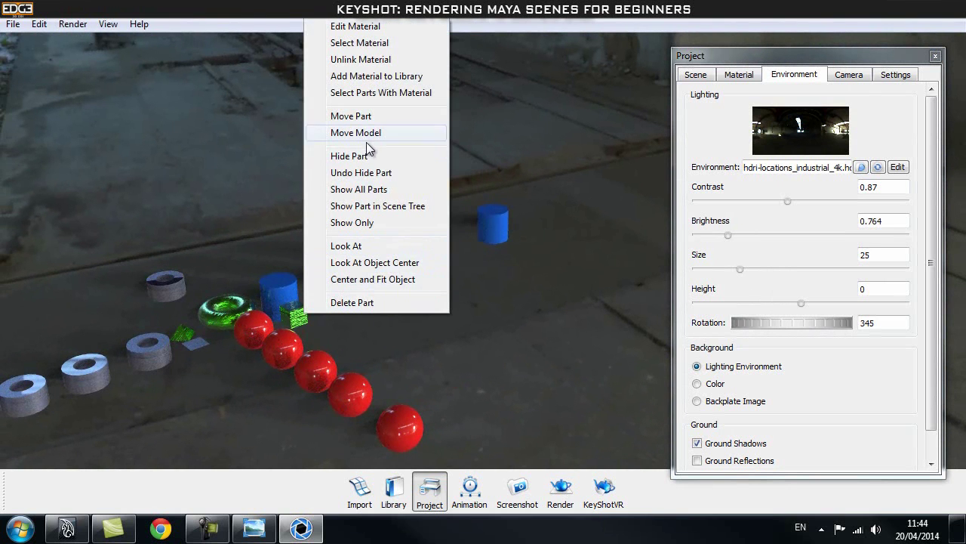
{"action": "left_click", "coordinate": [374, 249]}
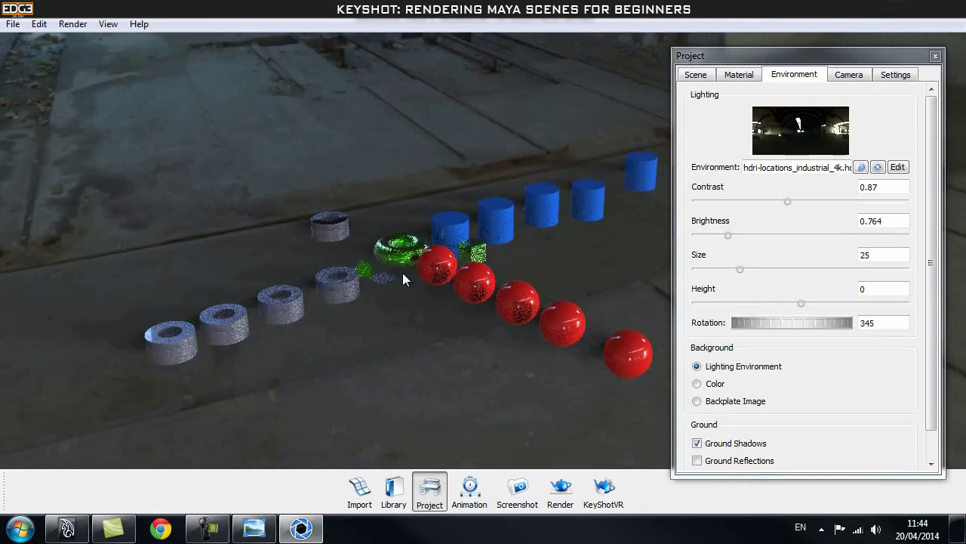
{"action": "scroll", "coordinate": [266, 316], "scroll_direction": "up", "scroll_amount": 8}
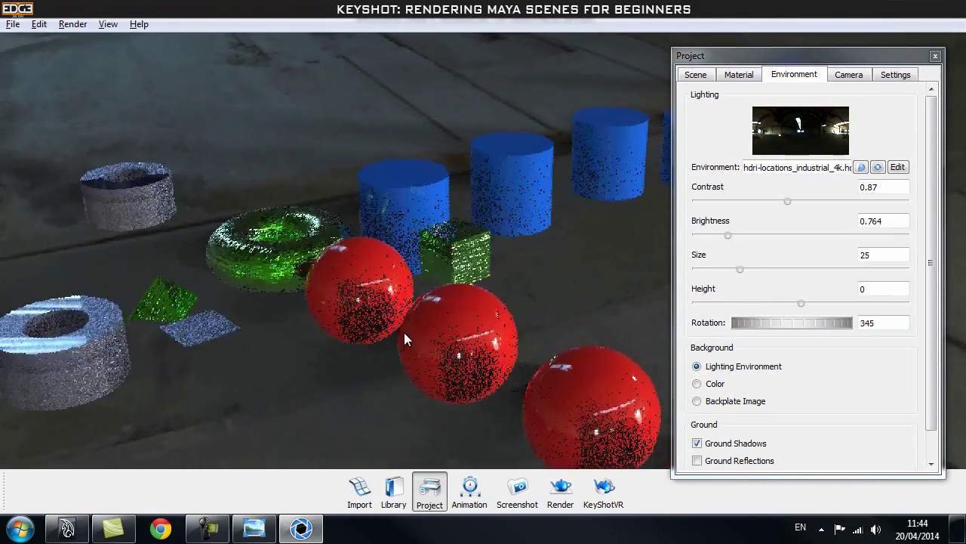
{"action": "left_click_drag", "start_coordinate": [437, 336], "coordinate": [473, 353]}
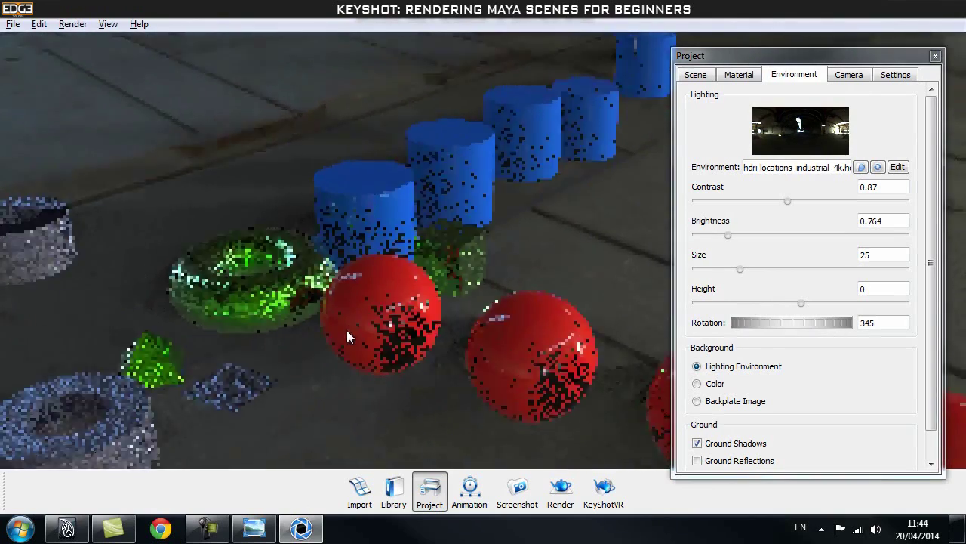
{"action": "left_click_drag", "start_coordinate": [335, 329], "coordinate": [563, 339]}
{"action": "scroll", "coordinate": [562, 340], "scroll_direction": "up", "scroll_amount": 1}
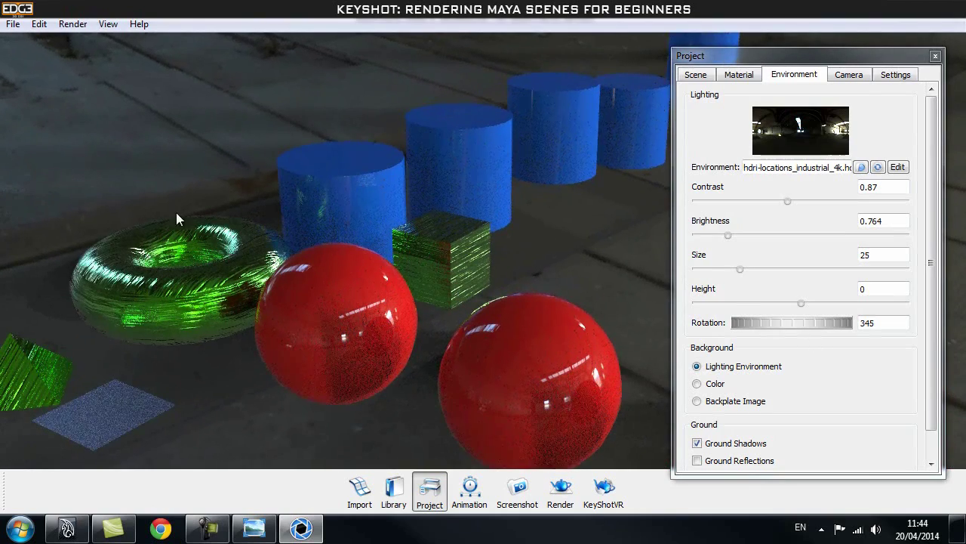
Rotate the lighting environment to 150.5 to reposition the reflections on the objects.
{"action": "left_click_drag", "start_coordinate": [798, 326], "coordinate": [728, 326]}
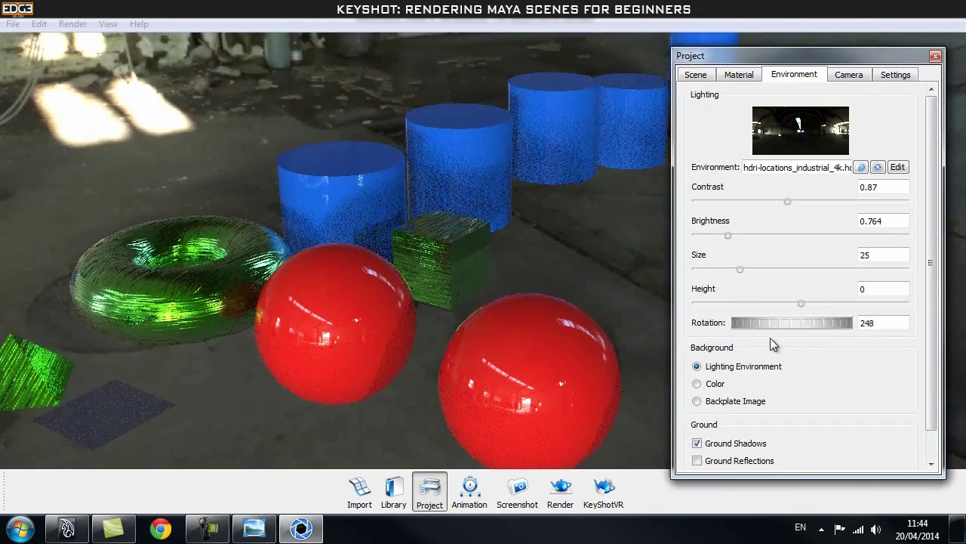
{"action": "left_click_drag", "start_coordinate": [804, 325], "coordinate": [736, 324]}
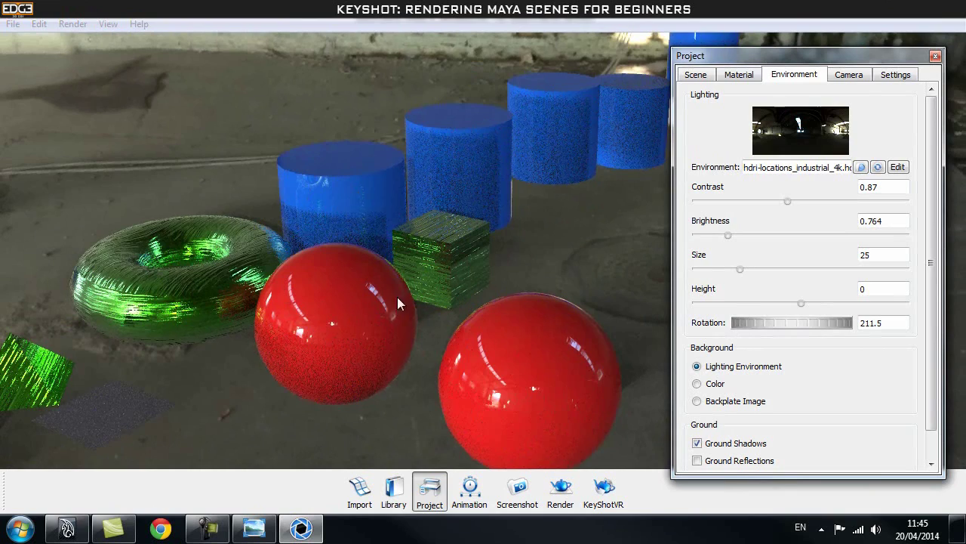
{"action": "left_click_drag", "start_coordinate": [815, 323], "coordinate": [751, 325]}
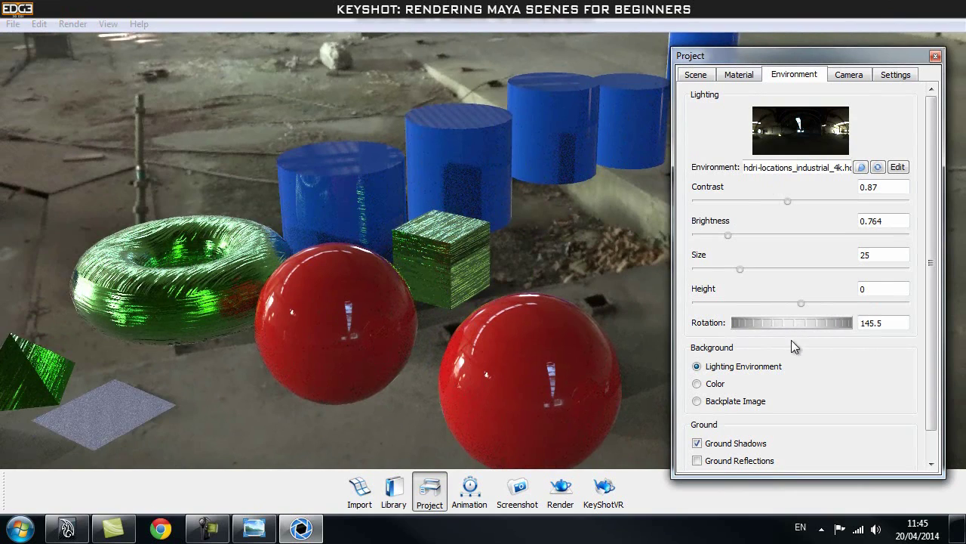
{"action": "left_click_drag", "start_coordinate": [801, 327], "coordinate": [813, 323]}
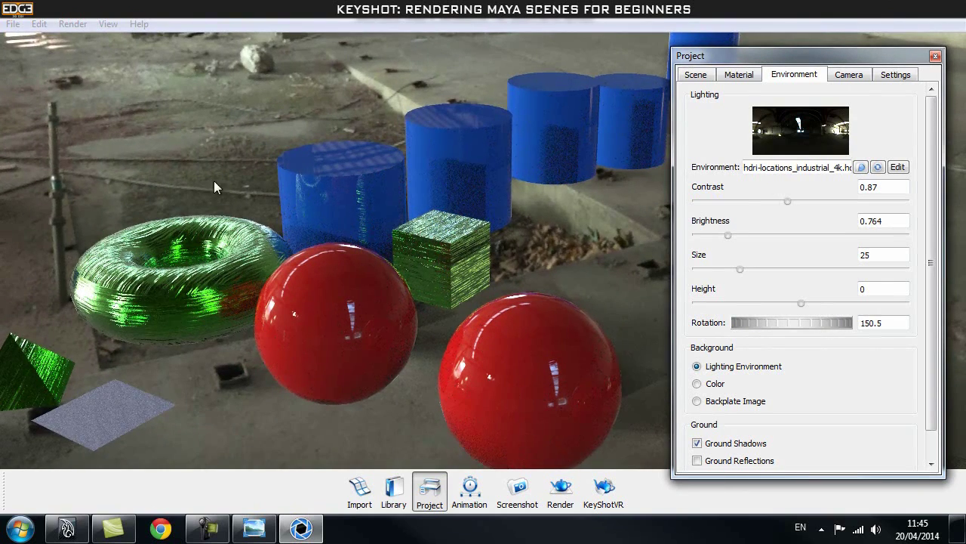
Switch the background from the lighting environment to a near-black colour with RGB values 3, 3, 3.
{"action": "scroll", "coordinate": [927, 192], "scroll_direction": "down", "scroll_amount": 2}
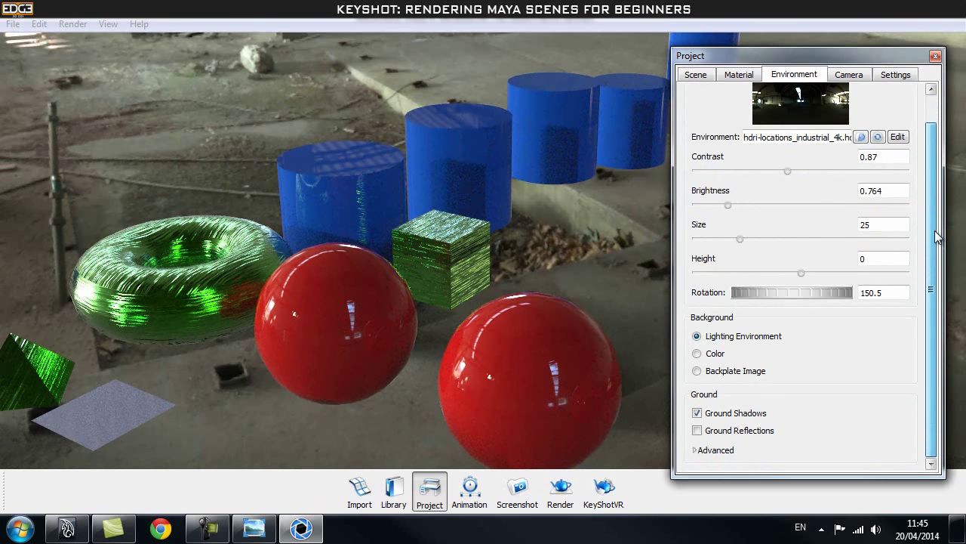
{"action": "left_click", "coordinate": [697, 353]}
{"action": "left_click", "coordinate": [728, 378]}
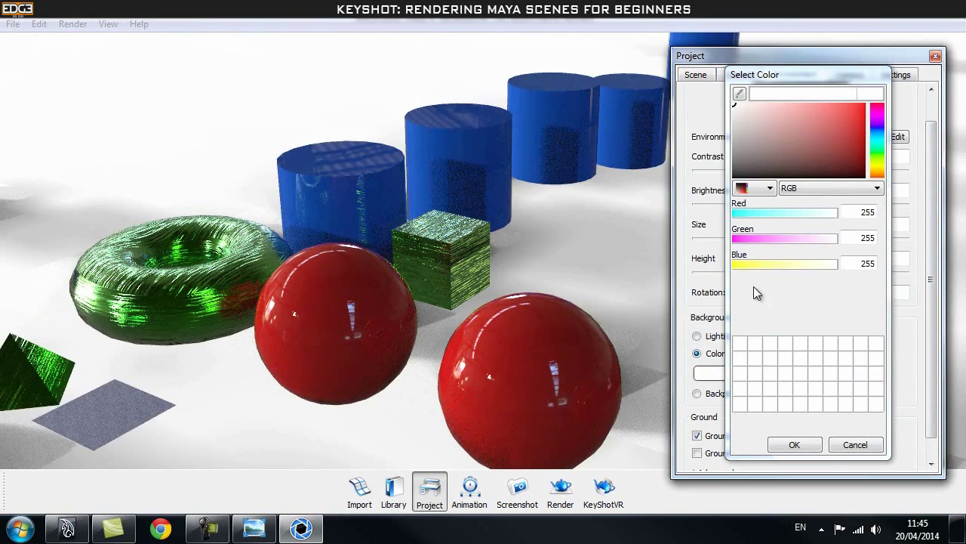
{"action": "left_click_drag", "start_coordinate": [743, 171], "coordinate": [730, 178]}
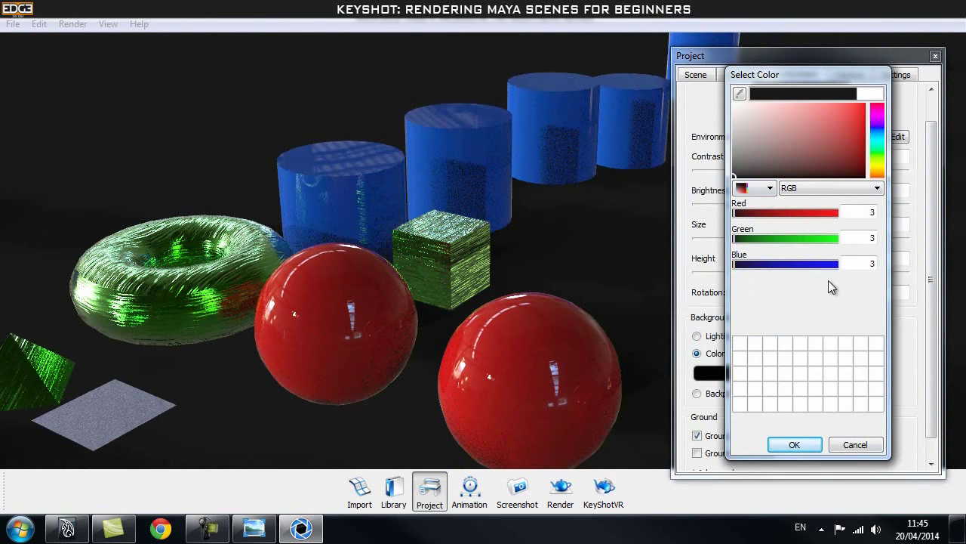
{"action": "left_click", "coordinate": [794, 444]}
Enable ground reflections, close the project settings and reframe the scene to include the grey pipes.
{"action": "scroll", "coordinate": [810, 423], "scroll_direction": "down", "scroll_amount": 1}
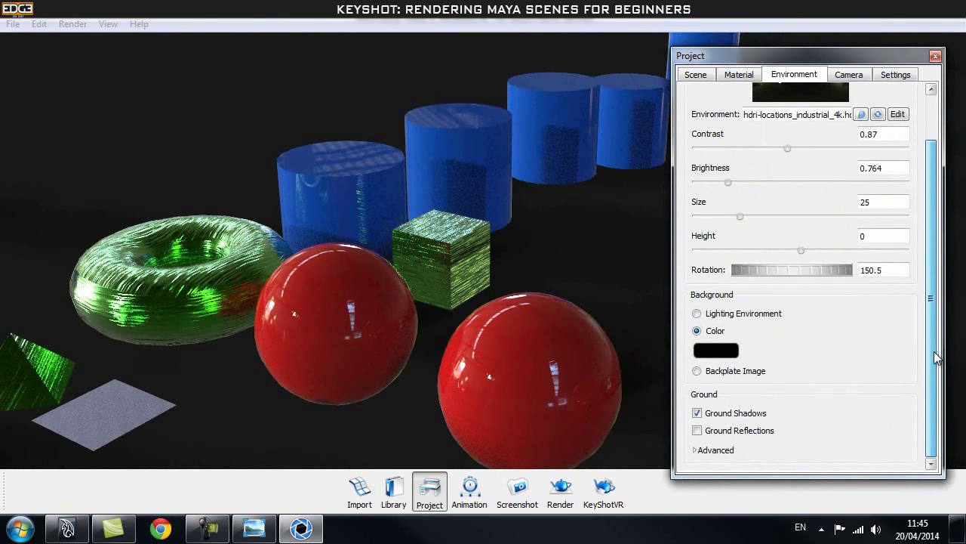
{"action": "left_click", "coordinate": [755, 429]}
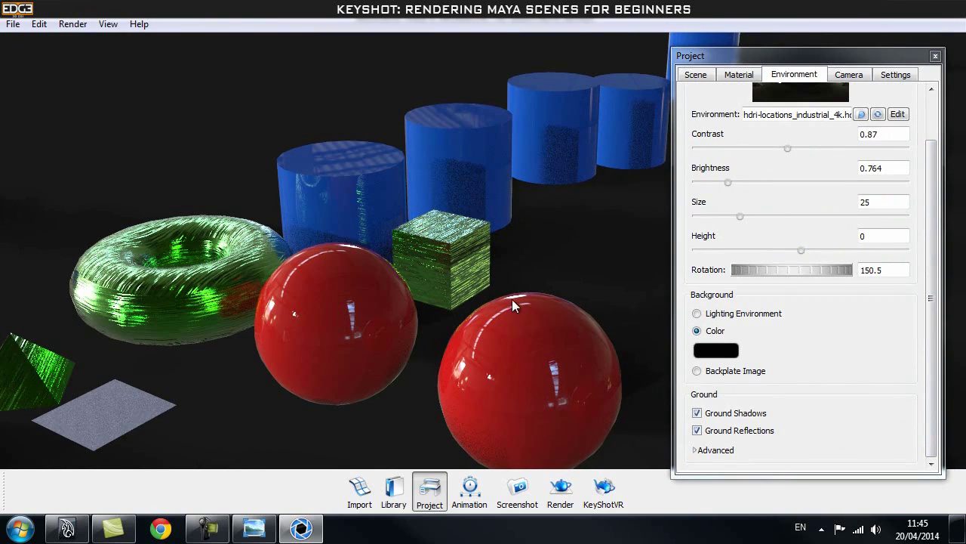
{"action": "left_click", "coordinate": [935, 56]}
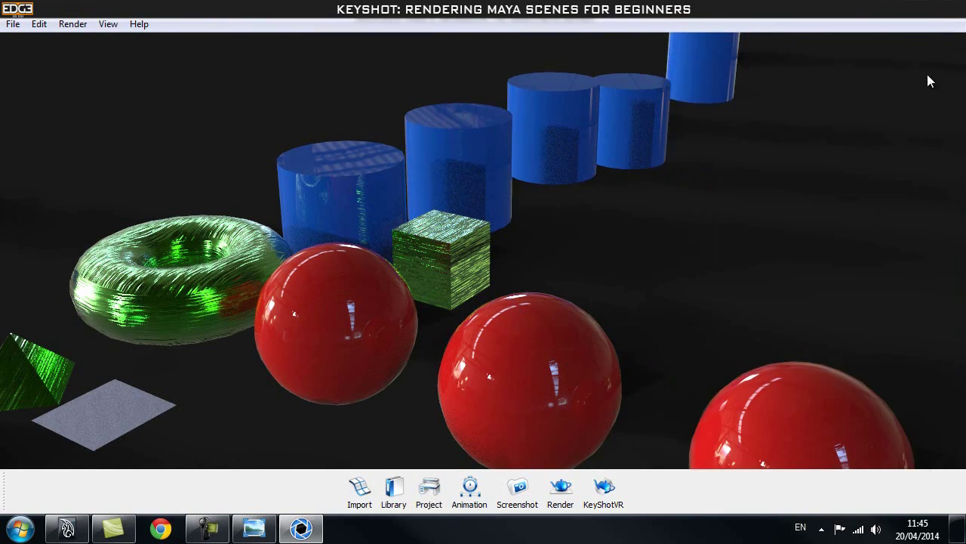
{"action": "left_click_drag", "start_coordinate": [756, 264], "coordinate": [441, 298]}
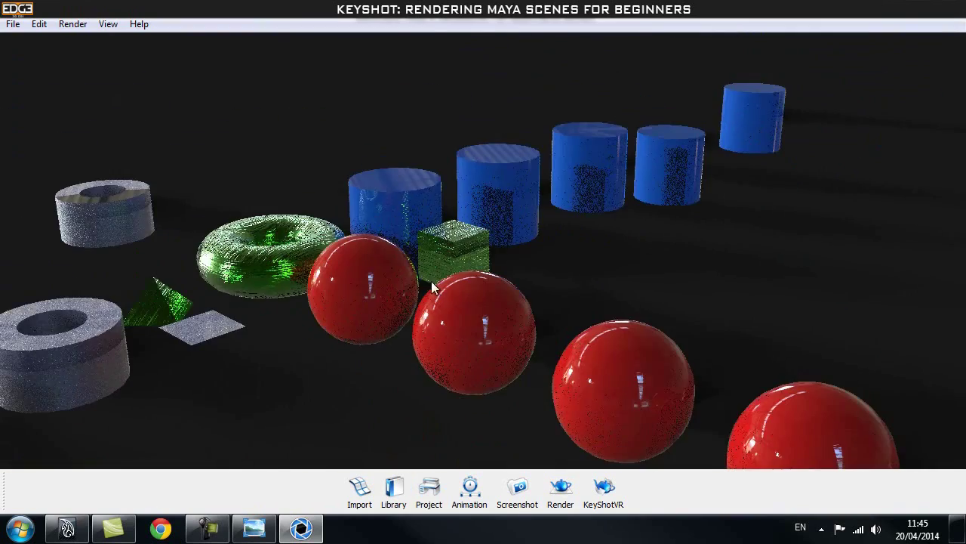